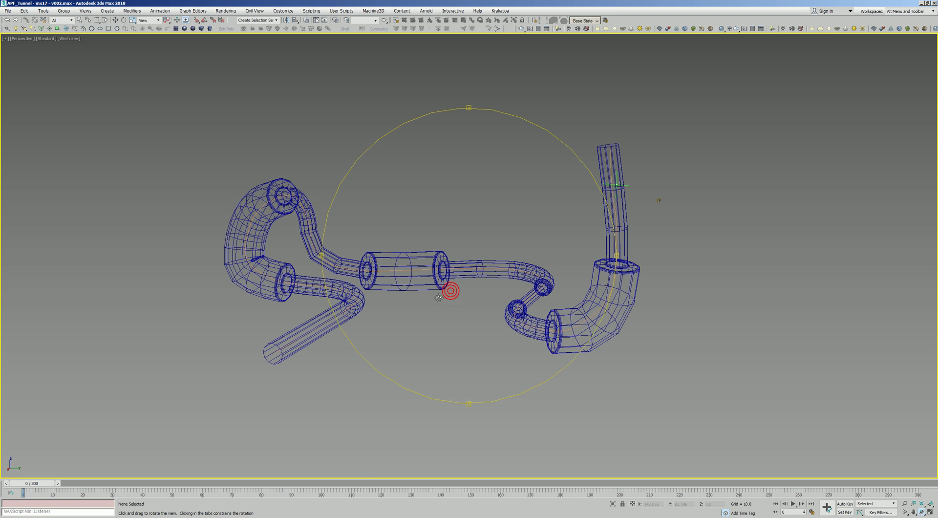
# Frame the tunnel view, play the particle simulation, then stop and rewind to frame 0.
pyautogui.moveTo(453, 263); pyautogui.dragTo(520, 241, button='middle')
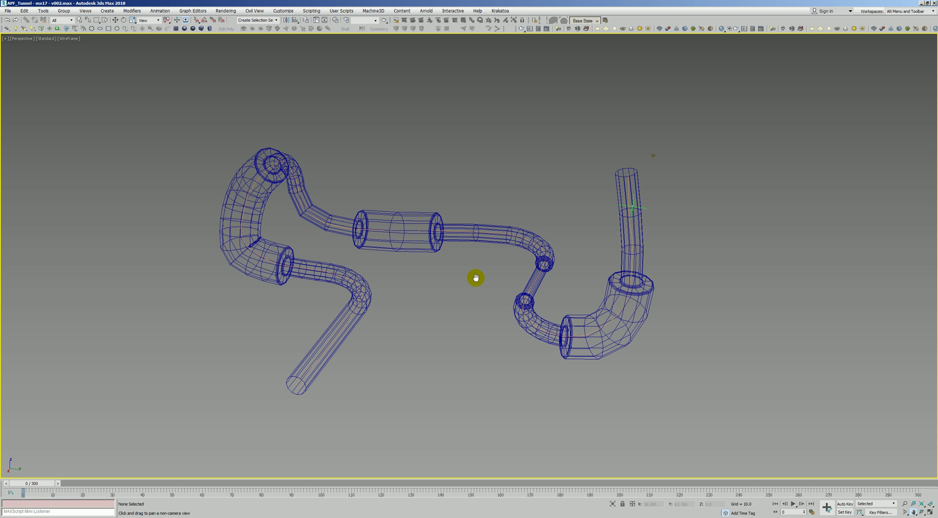
pyautogui.moveTo(457, 278); pyautogui.dragTo(458, 292)
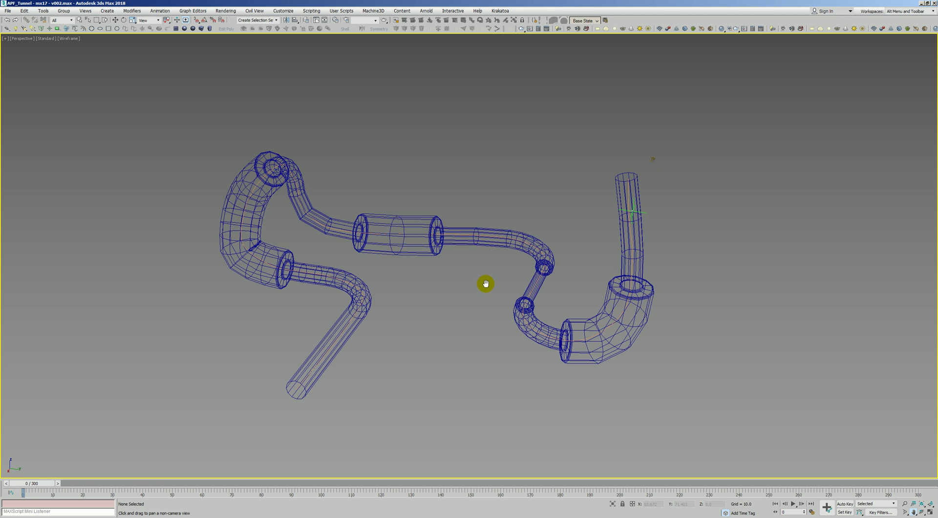
pyautogui.press('/')
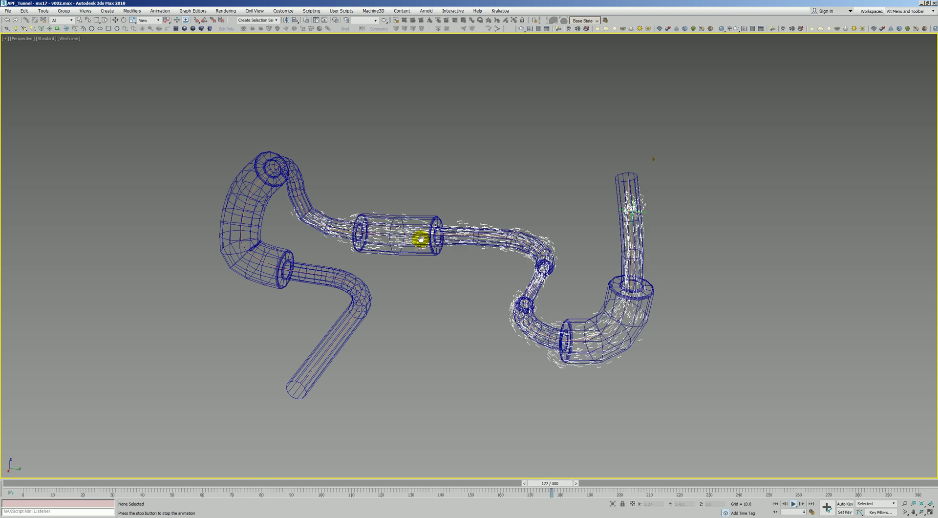
pyautogui.press('/')
pyautogui.press('Home')
# Open the thinkingParticles setup and select the APFInitiator node in the APF Calc graph.
pyautogui.keyDown('ctrl'); pyautogui.keyDown('alt'); pyautogui.moveTo(388, 324); pyautogui.dragTo(389, 323, button='middle'); pyautogui.keyUp('alt'); pyautogui.keyUp('ctrl')
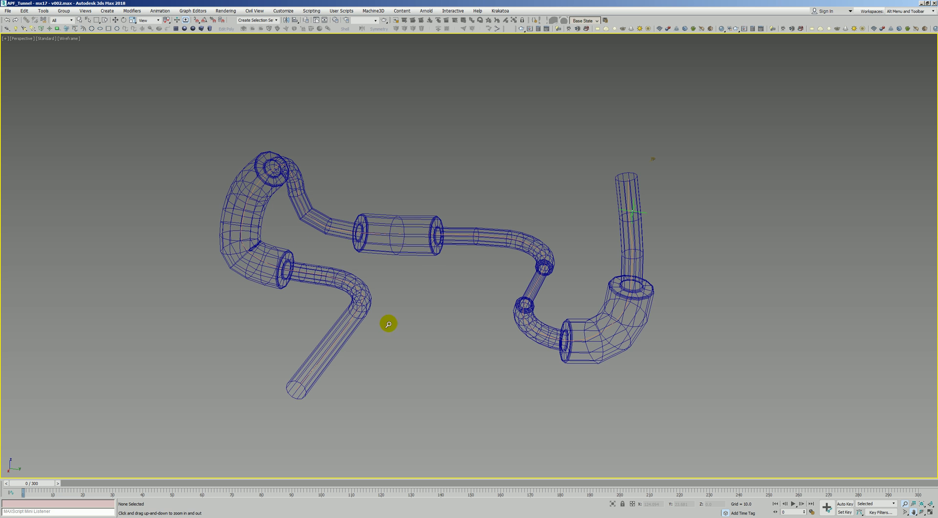
pyautogui.scroll(-1, 389, 324)
pyautogui.rightClick(389, 324)
pyautogui.click(436, 298)
pyautogui.click(39, 237)
pyautogui.click(43, 244)
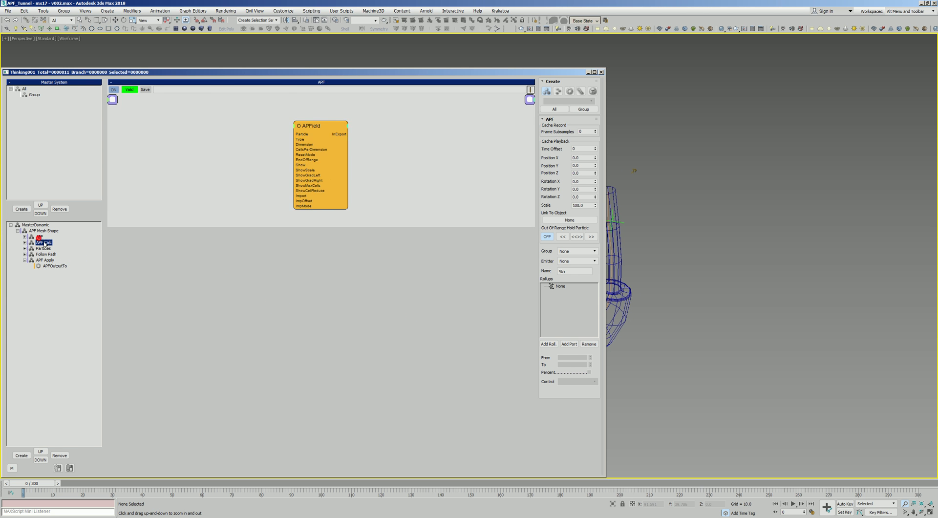
pyautogui.click(201, 177)
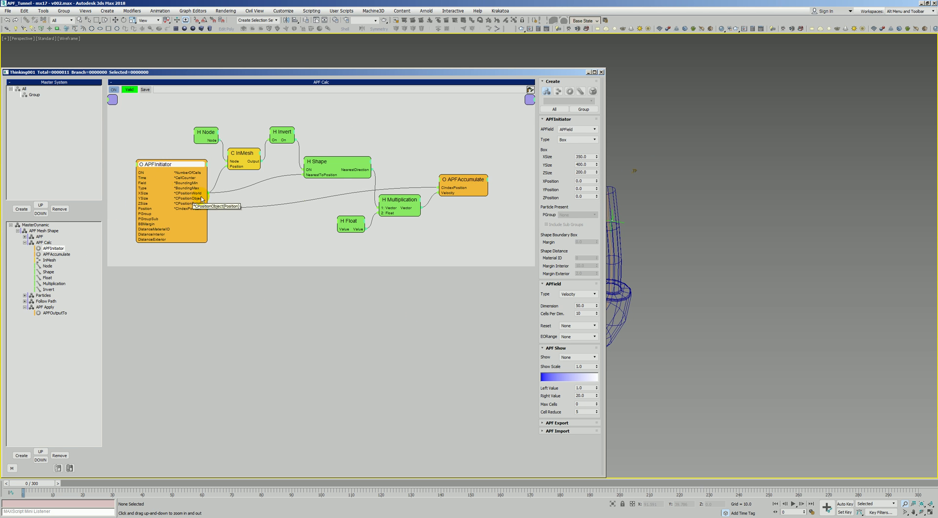
# Inspect the APFAccumulate, Invert and Node helper nodes and the wireframe tube.
pyautogui.click(458, 180)
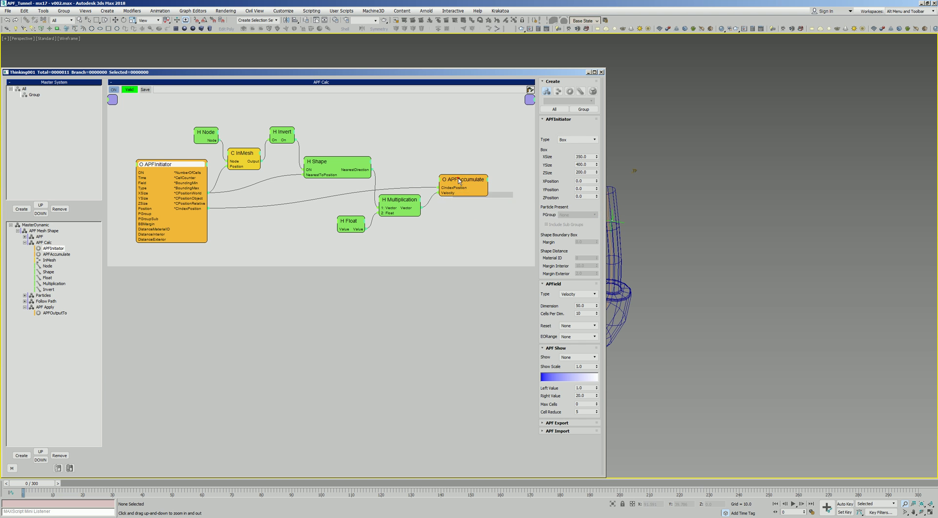
pyautogui.moveTo(459, 181); pyautogui.dragTo(455, 183)
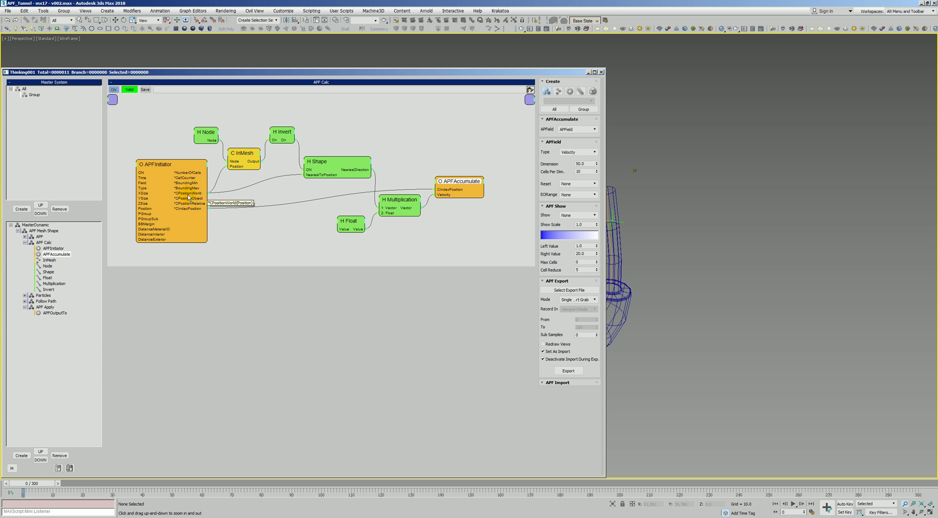
pyautogui.moveTo(282, 132); pyautogui.dragTo(284, 139)
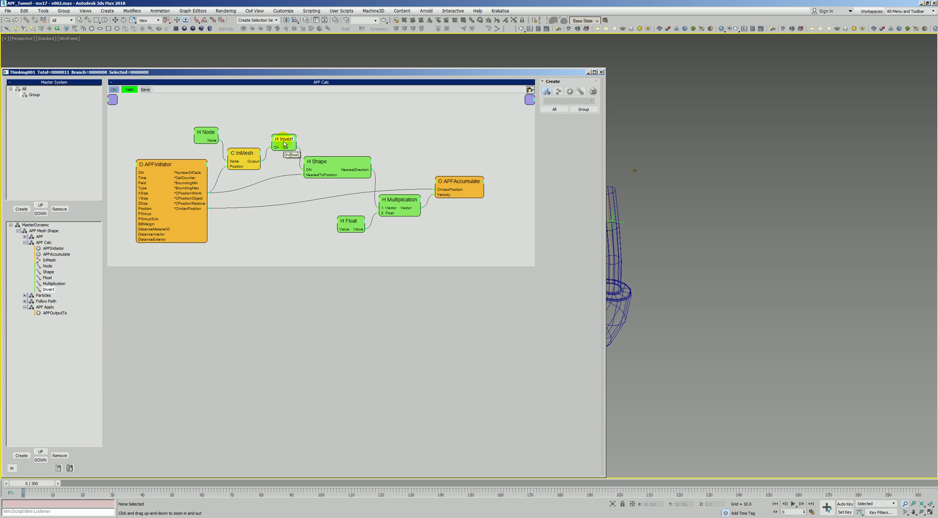
pyautogui.moveTo(205, 135); pyautogui.dragTo(204, 136)
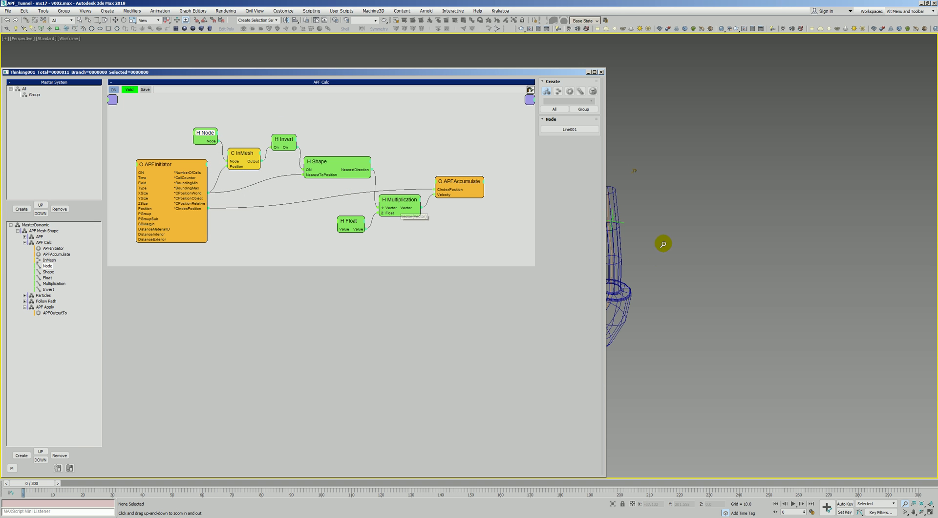
pyautogui.scroll(-3, 680, 296)
pyautogui.keyDown('alt'); pyautogui.moveTo(682, 297); pyautogui.dragTo(645, 301, button='middle'); pyautogui.keyUp('alt')
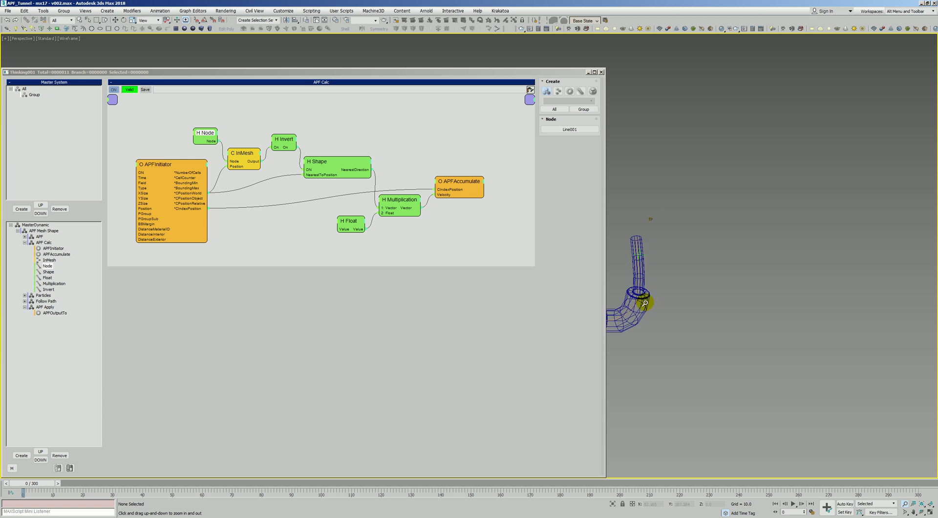
pyautogui.click(644, 305)
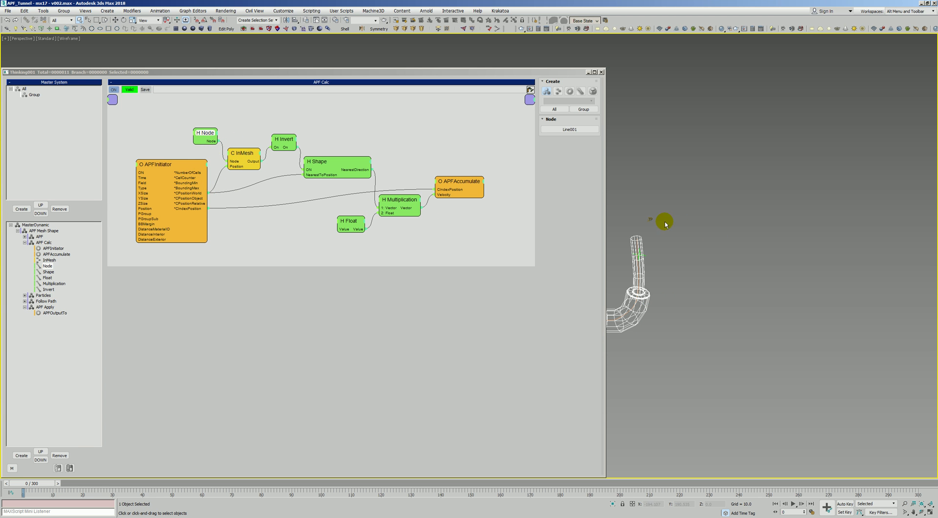
pyautogui.click(449, 183)
pyautogui.moveTo(449, 183); pyautogui.dragTo(448, 181)
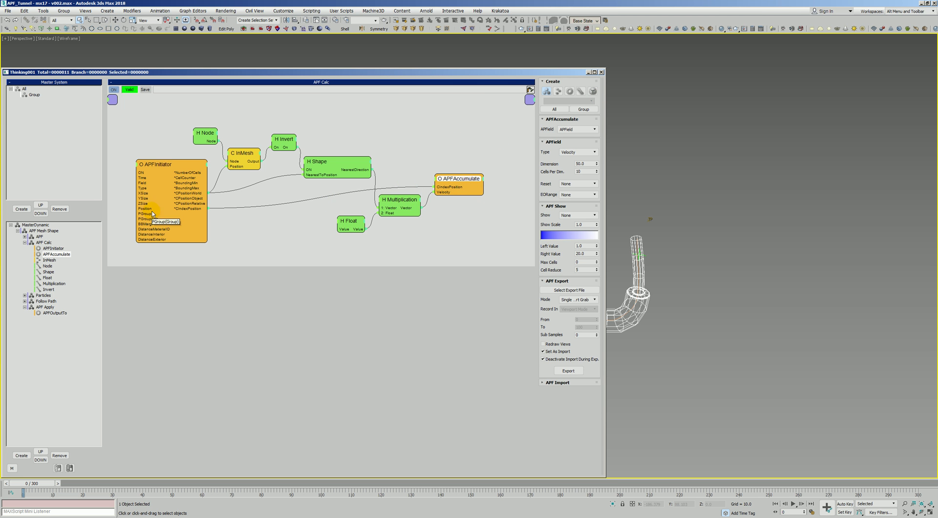
# Review the Particles and Follow Path sets, then set APFInitiator's field Show to Average.
pyautogui.click(44, 296)
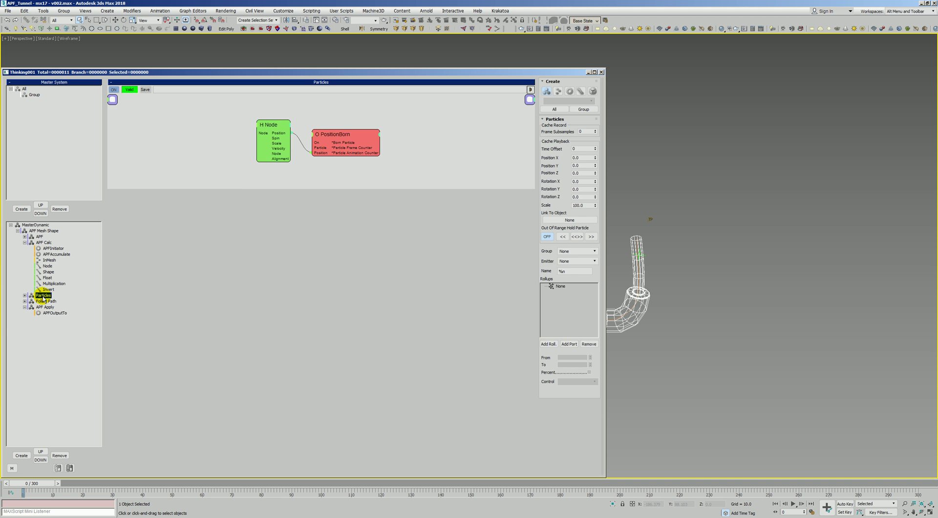
pyautogui.click(62, 301)
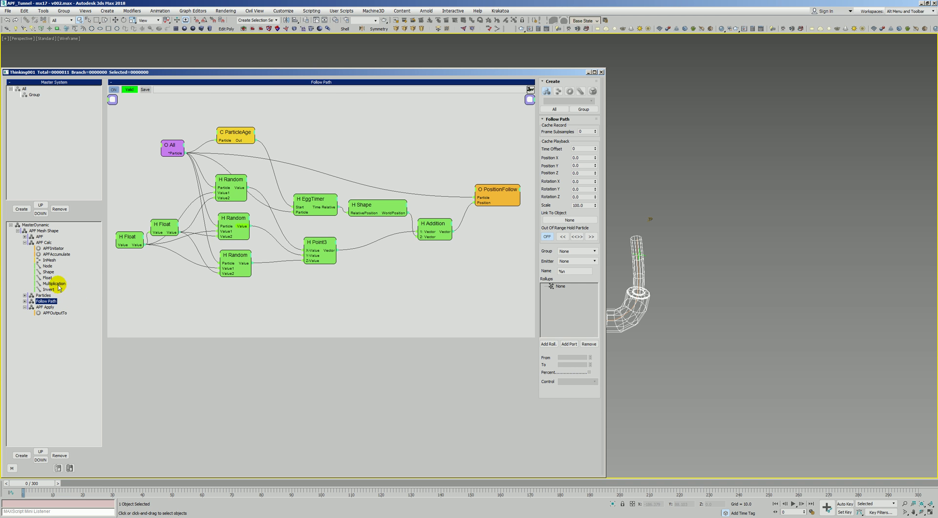
pyautogui.click(54, 283)
pyautogui.click(167, 163)
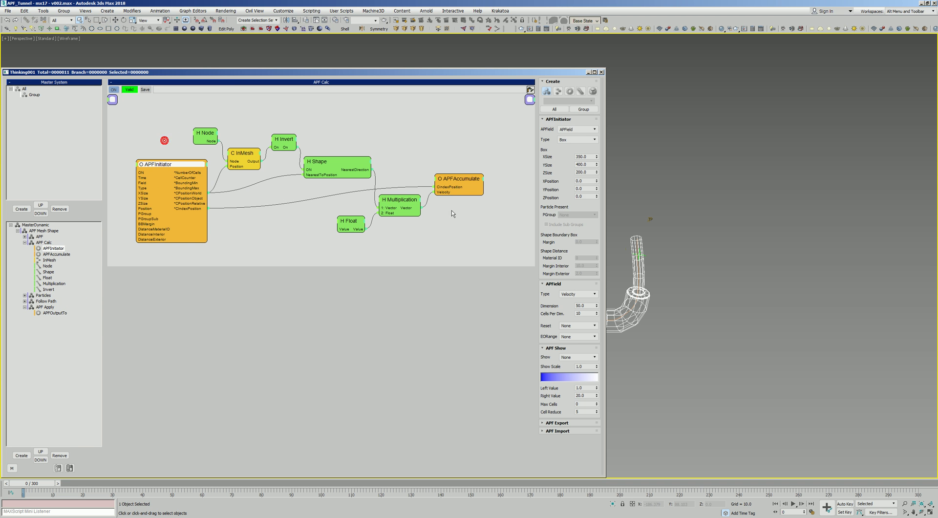
pyautogui.click(570, 357)
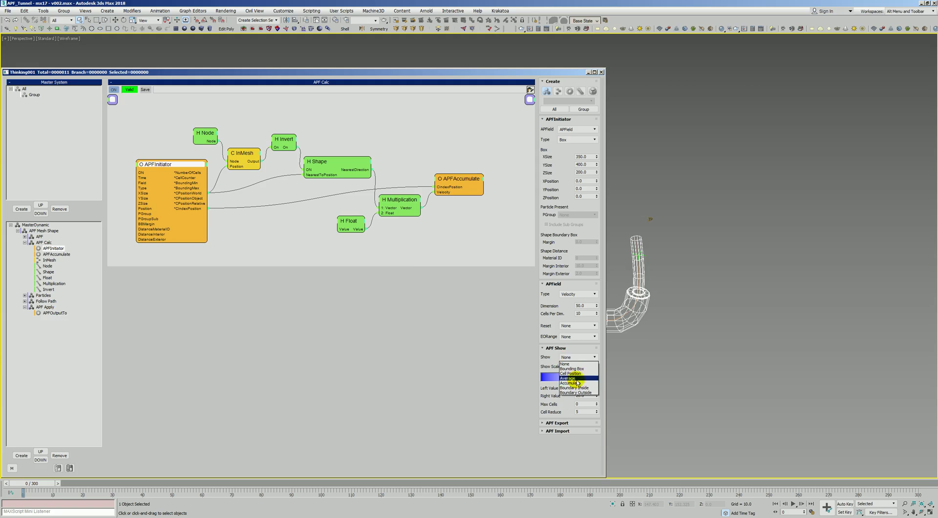
pyautogui.click(569, 373)
# Orbit and zoom the Perspective view around the averaged-vector field box, then return to thinkingParticles.
pyautogui.press('Escape')
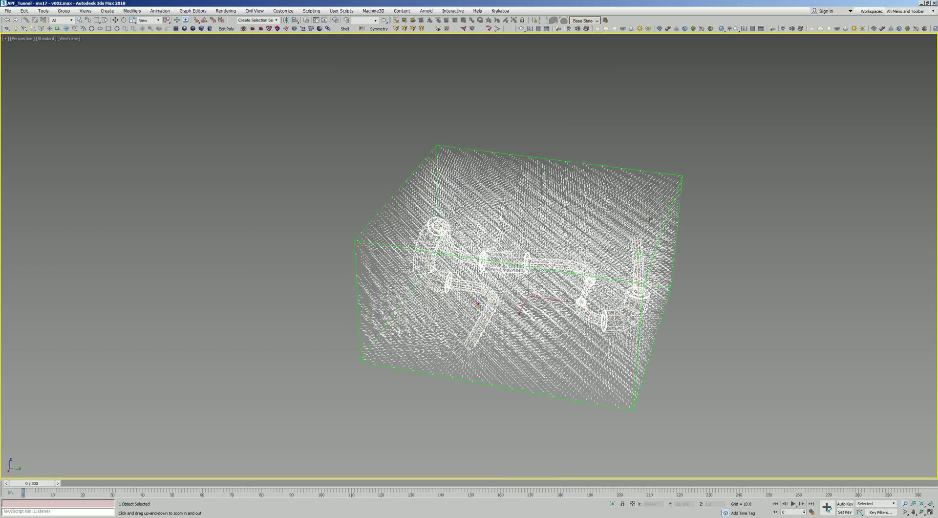
pyautogui.moveTo(569, 292); pyautogui.dragTo(524, 280, button='middle')
pyautogui.keyDown('alt'); pyautogui.moveTo(566, 200); pyautogui.dragTo(352, 283, button='middle'); pyautogui.keyUp('alt')
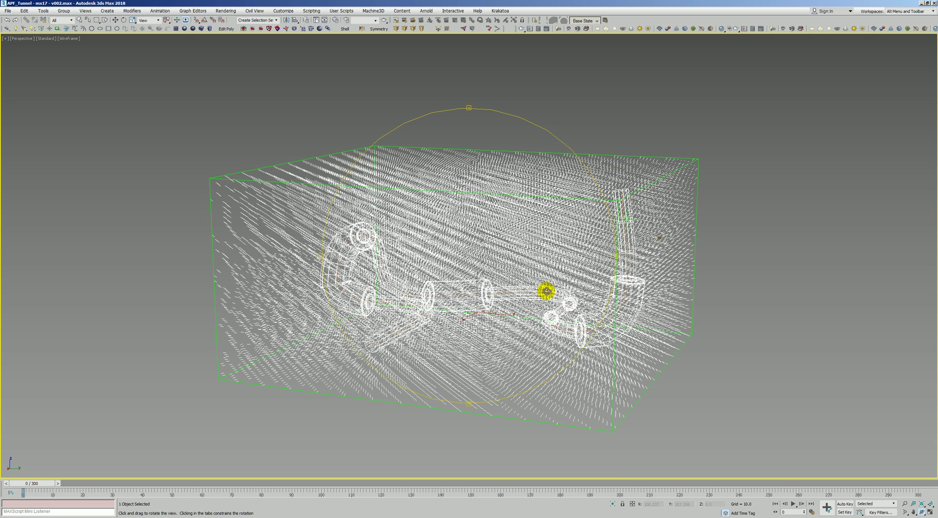
pyautogui.moveTo(419, 317); pyautogui.dragTo(398, 359)
pyautogui.hotkey('alt', 'z')
pyautogui.moveTo(396, 351); pyautogui.dragTo(359, 318)
pyautogui.hotkey('alt', 'Tab')
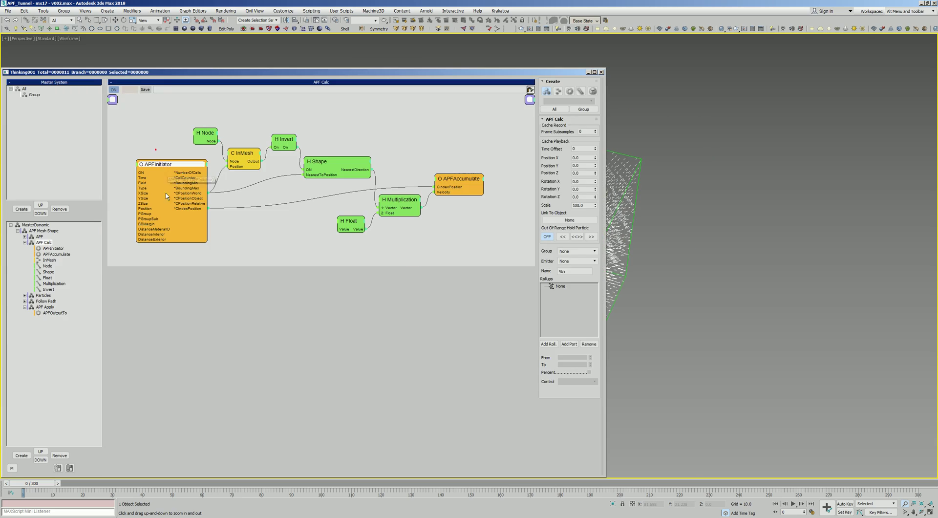
# Set APFInitiator's Cells Per Dim. to 100, then end the 3dsmax.exe process in Task Manager.
pyautogui.click(190, 177)
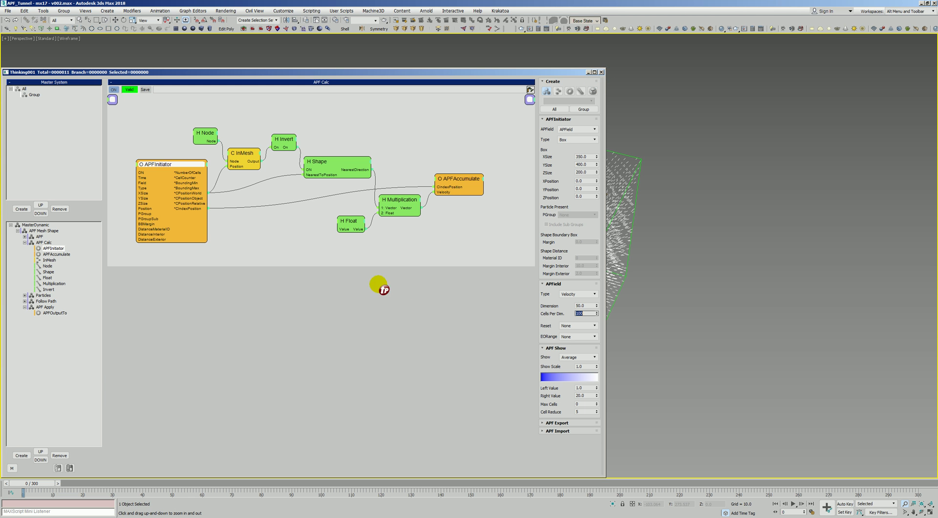
pyautogui.hotkey('ctrl', 'shift', 'Escape')
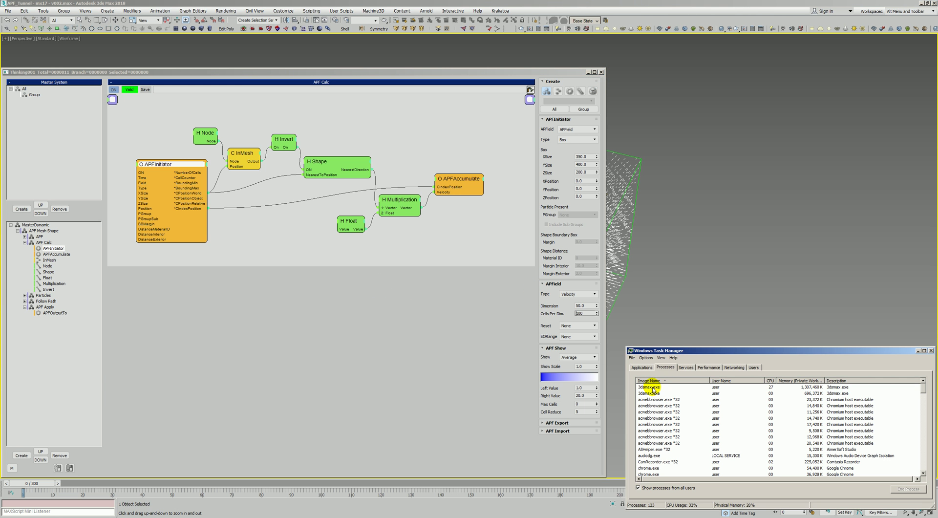
pyautogui.click(651, 387)
pyautogui.click(921, 489)
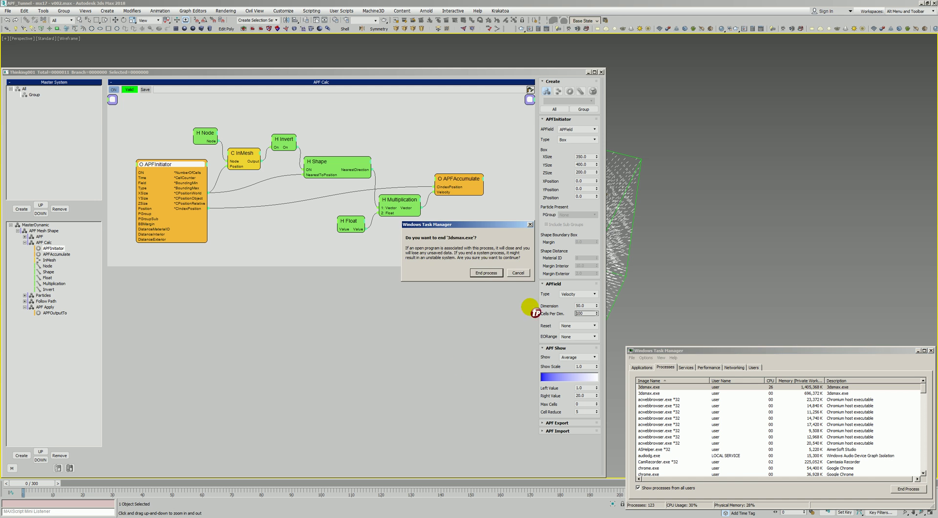
pyautogui.click(484, 271)
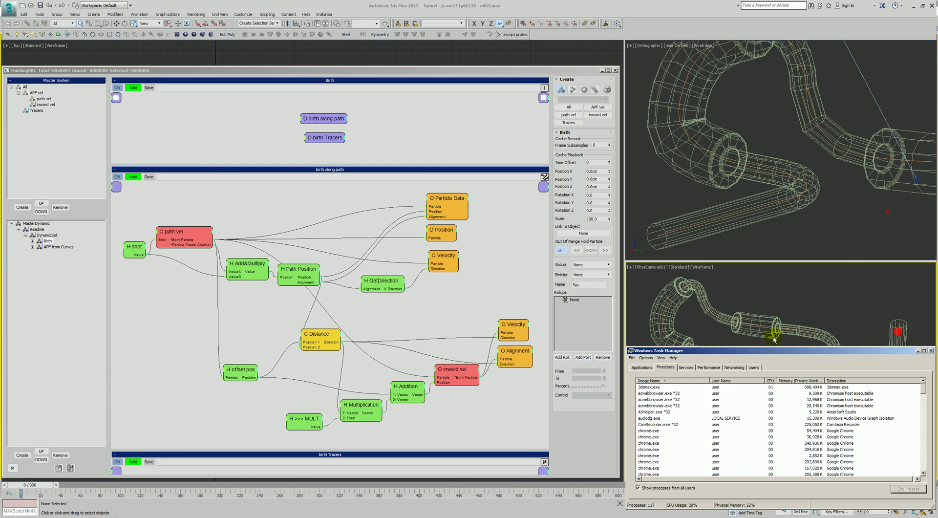
# Close Task Manager, expand the Birth dynamic set and advance the camera view one frame.
pyautogui.click(931, 350)
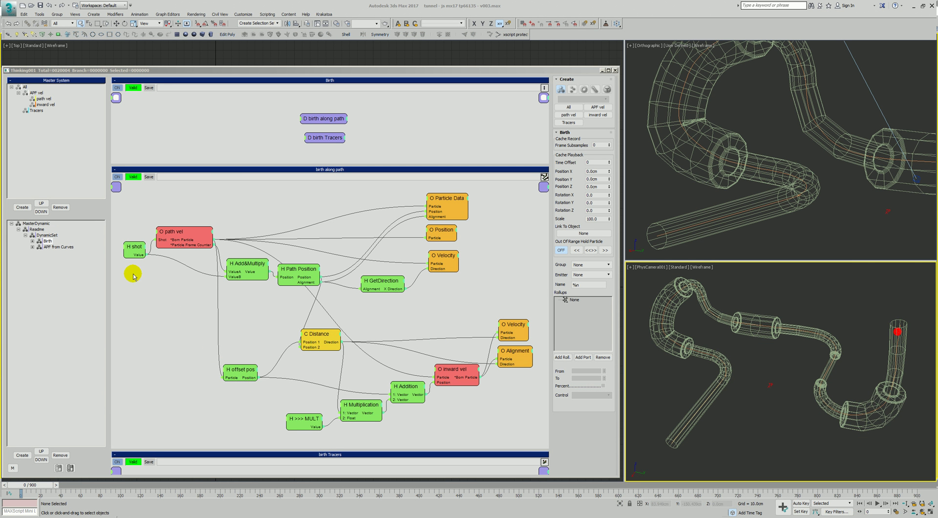
pyautogui.click(46, 241)
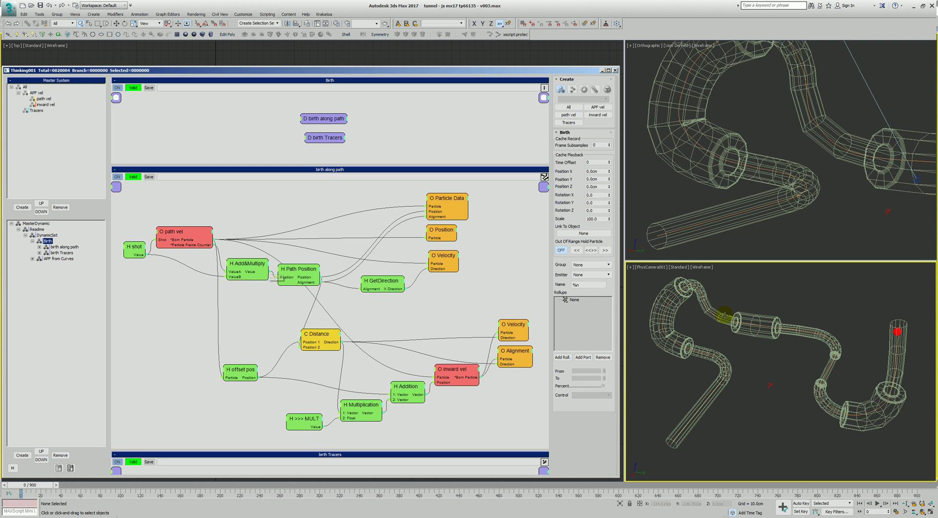
pyautogui.click(785, 359)
pyautogui.press('.')
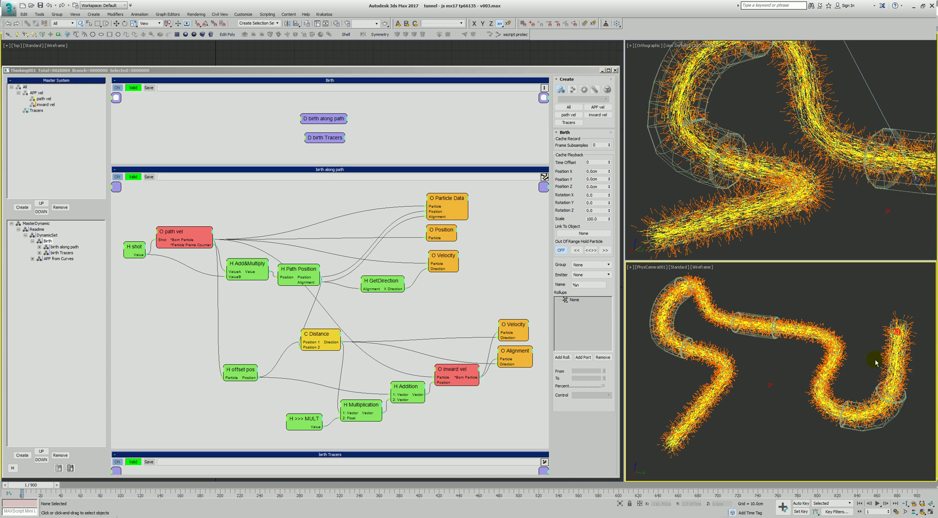
# Dolly and orbit the PhysCamera closer around the tube and step forward another frame.
pyautogui.scroll(6, 858, 385)
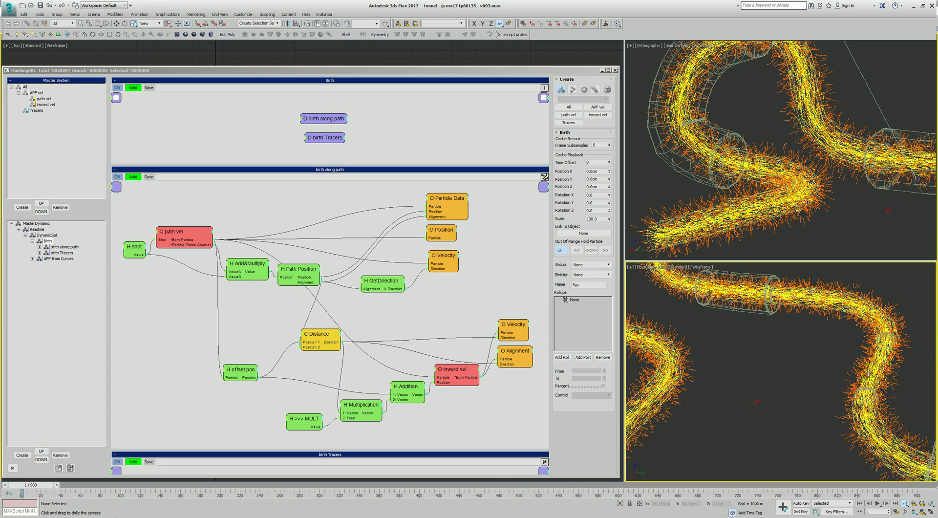
pyautogui.moveTo(891, 405); pyautogui.dragTo(775, 349, button='middle')
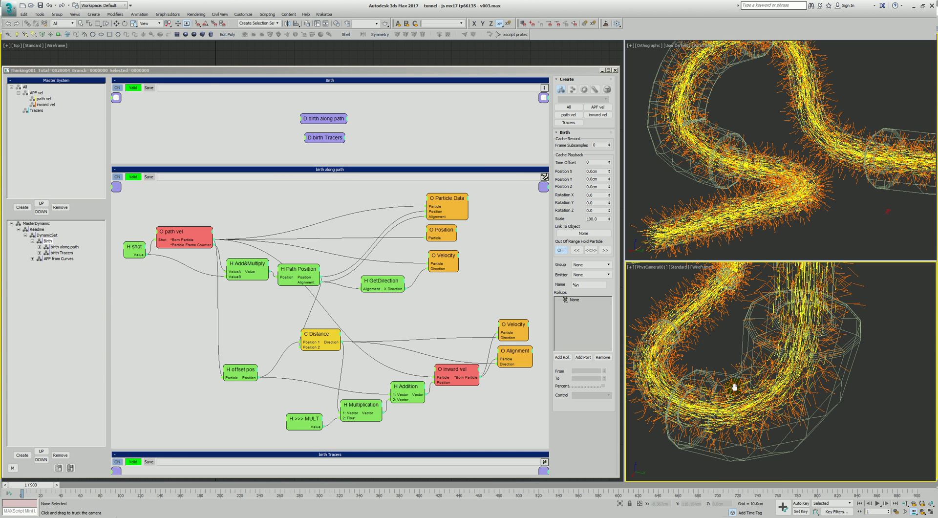
pyautogui.keyDown('alt'); pyautogui.moveTo(777, 375); pyautogui.dragTo(876, 367, button='middle'); pyautogui.keyUp('alt')
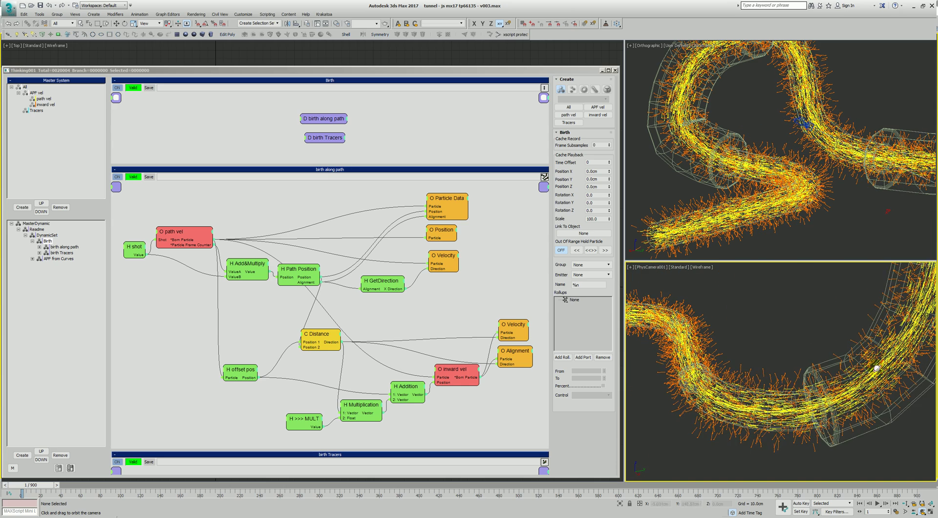
pyautogui.keyDown('alt'); pyautogui.moveTo(745, 376); pyautogui.dragTo(704, 369, button='middle'); pyautogui.keyUp('alt')
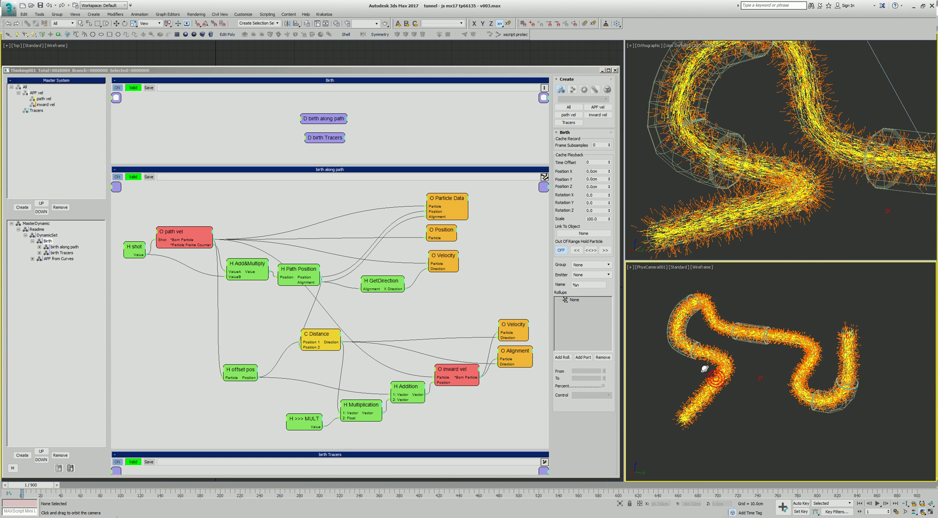
pyautogui.keyDown('ctrl'); pyautogui.keyDown('alt'); pyautogui.moveTo(761, 326); pyautogui.dragTo(777, 335, button='middle'); pyautogui.keyUp('alt'); pyautogui.keyUp('ctrl')
pyautogui.press('.')
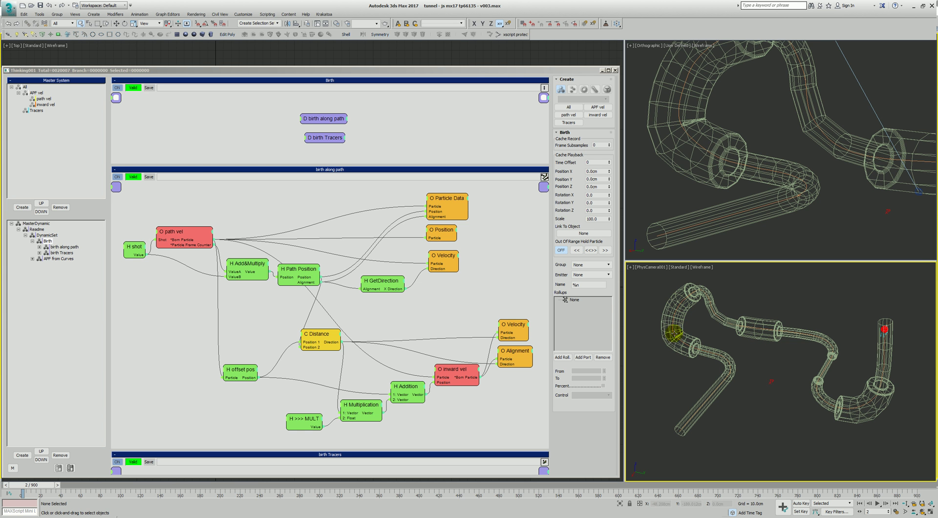
# Play and stop the simulation, rewind to frame 0, and inspect birth along path's path vel node.
pyautogui.press('/')
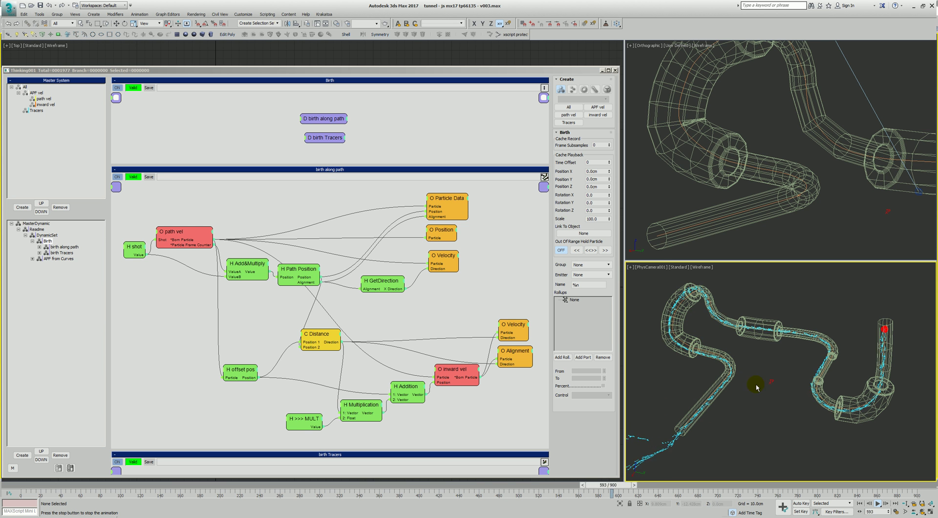
pyautogui.press('/')
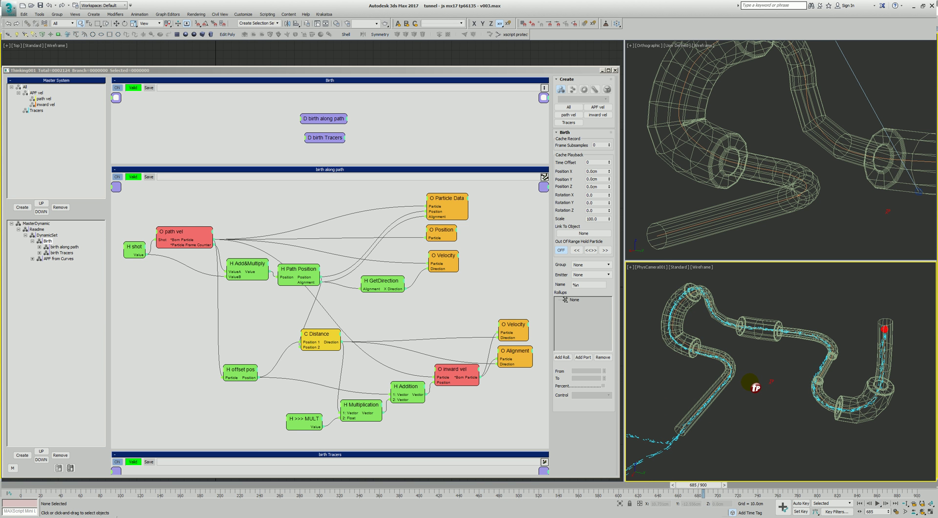
pyautogui.click(22, 486)
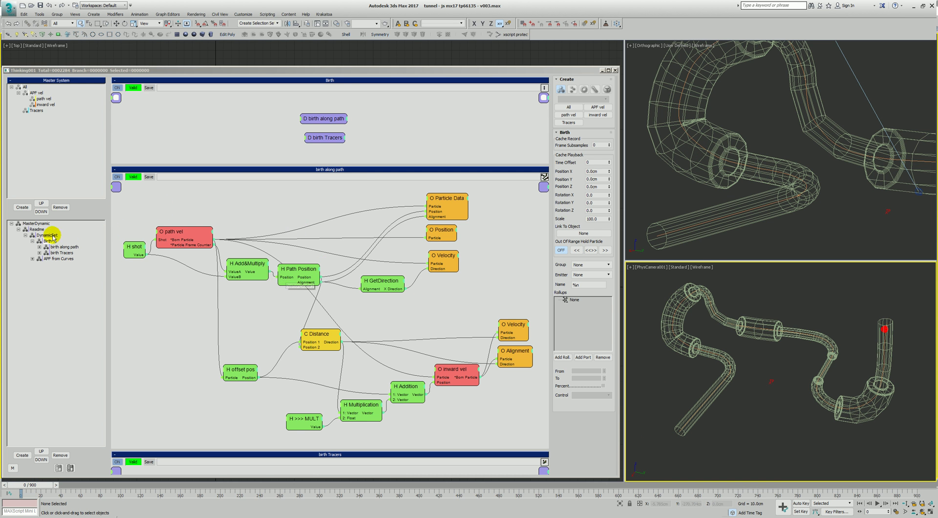
pyautogui.click(65, 247)
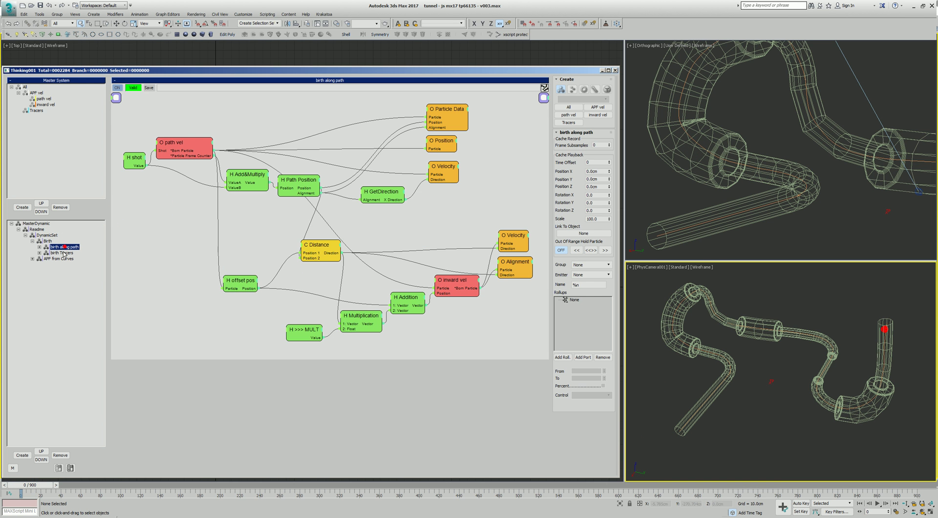
pyautogui.click(180, 143)
pyautogui.click(39, 247)
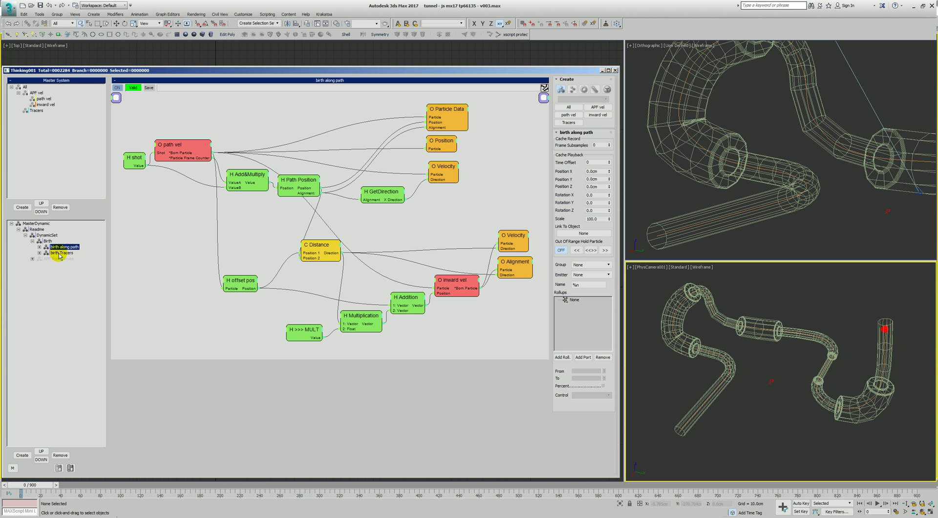
# Open birth Tracers, compare path vel and inward vel groups, step to frame 1, and pan the tunnel.
pyautogui.click(59, 254)
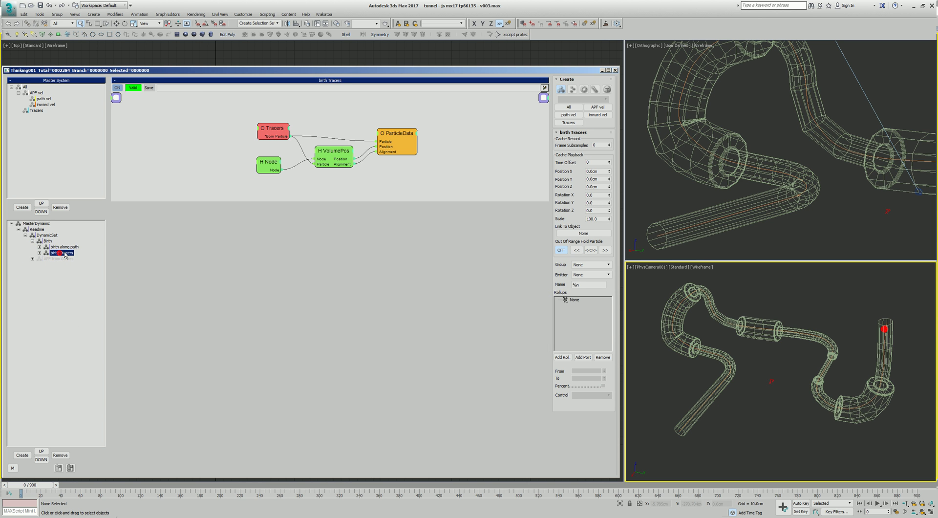
pyautogui.click(44, 99)
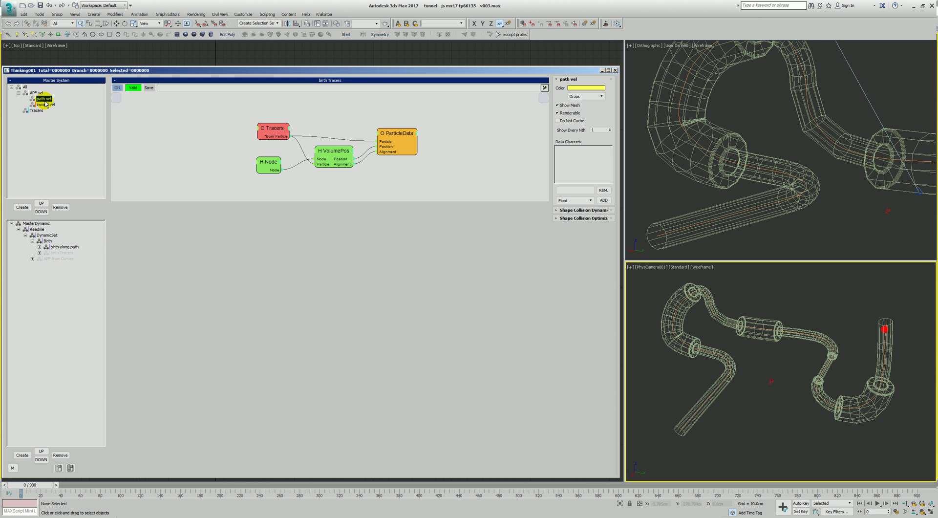
pyautogui.click(46, 104)
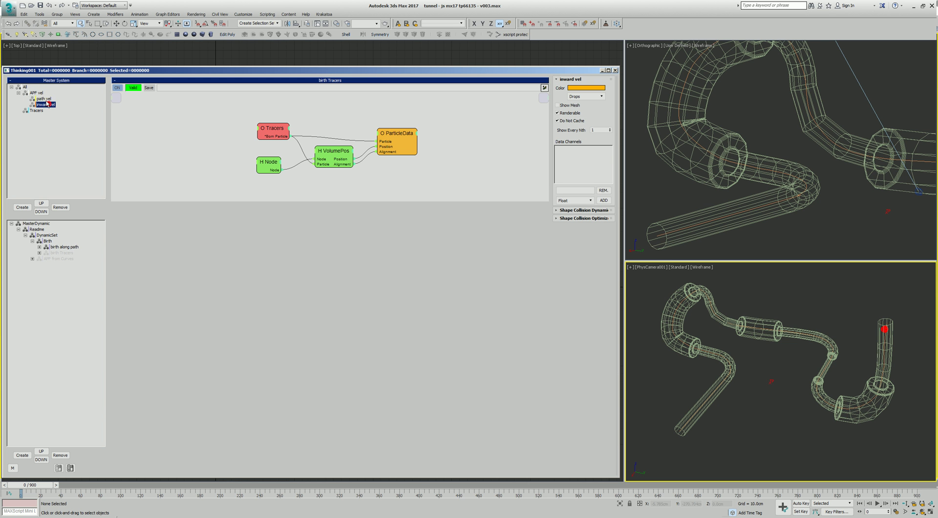
pyautogui.click(774, 361)
pyautogui.press('.')
pyautogui.scroll(5, 858, 373)
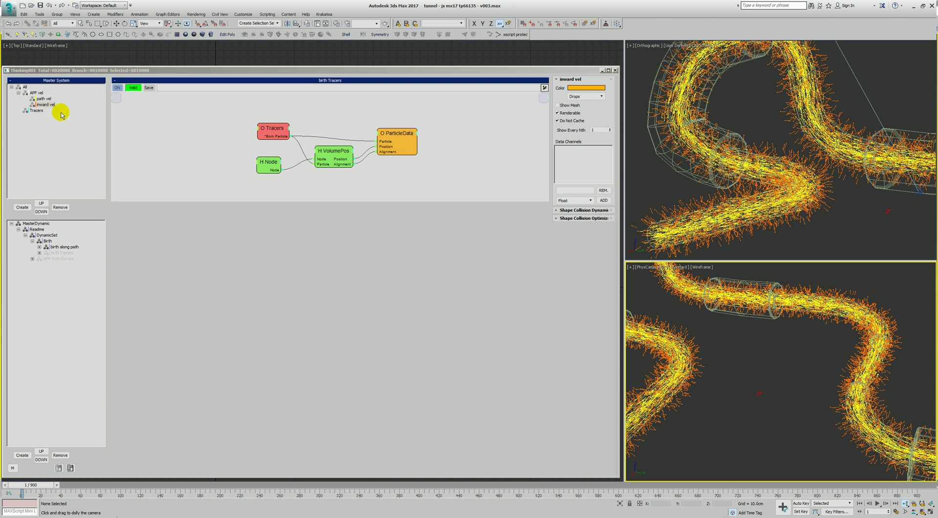
pyautogui.click(43, 98)
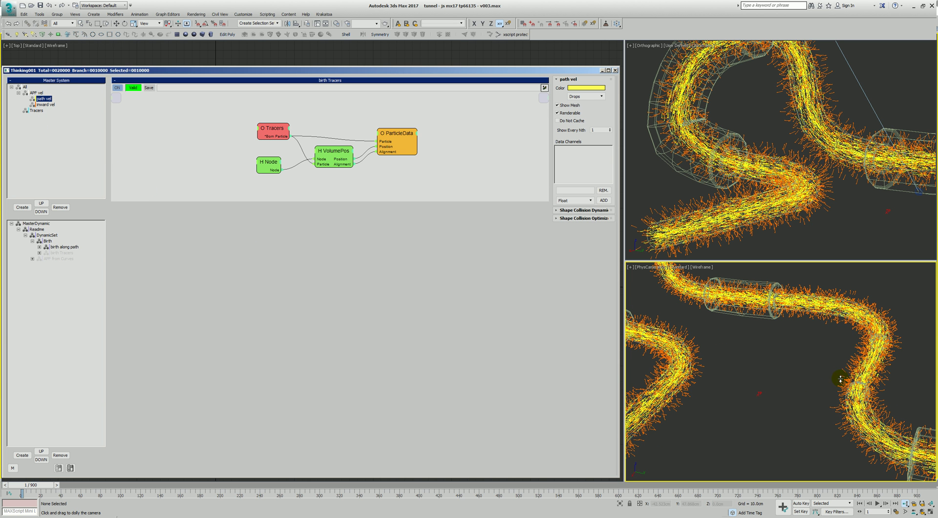
pyautogui.scroll(5, 838, 378)
pyautogui.moveTo(834, 377); pyautogui.dragTo(721, 306, button='middle')
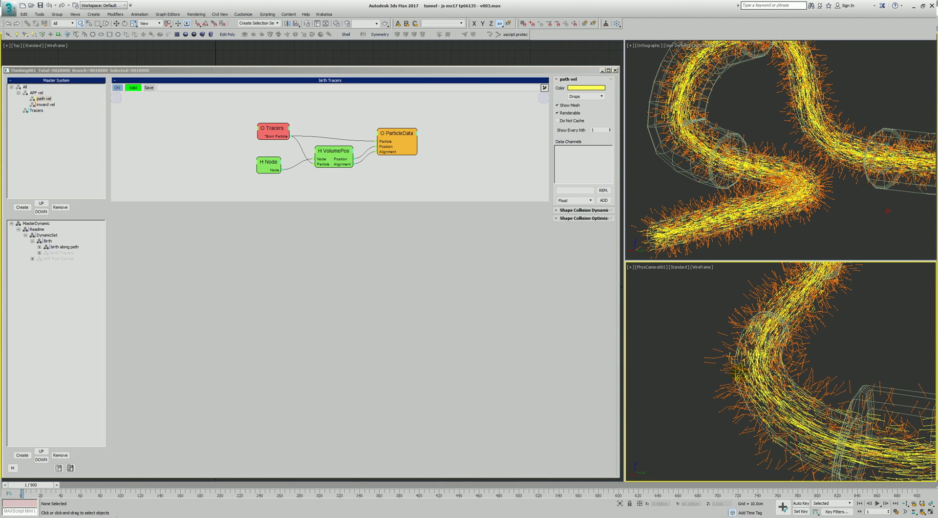
# Open birth along path, check the shot node, and shift the path vel and Add&Multiply nodes.
pyautogui.click(65, 246)
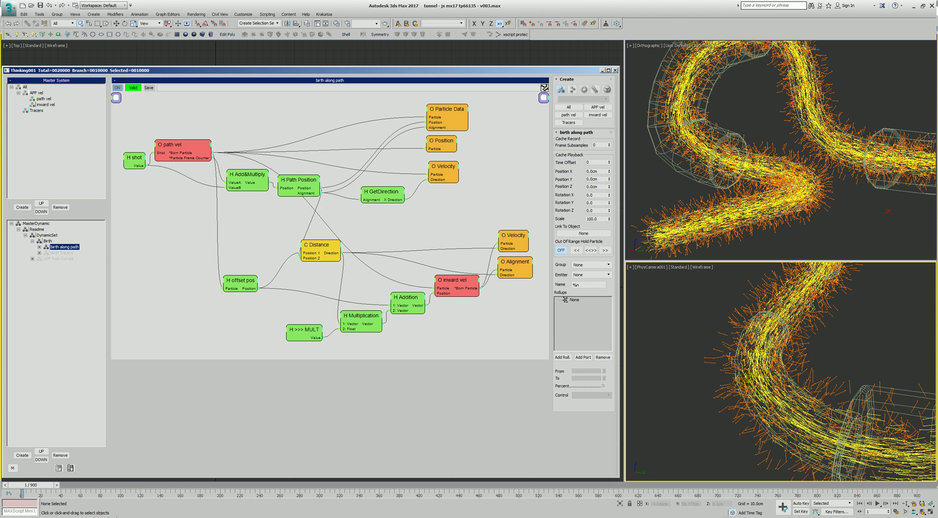
pyautogui.click(135, 158)
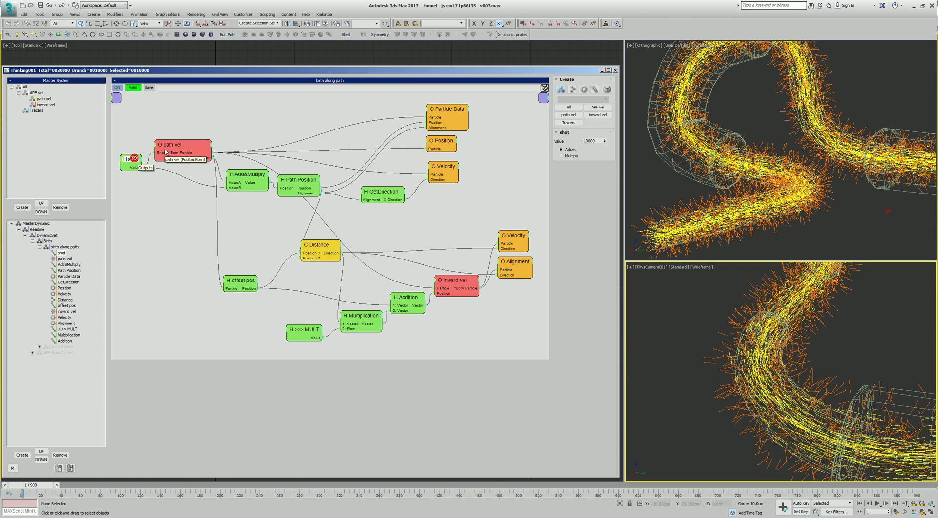
pyautogui.moveTo(190, 143); pyautogui.dragTo(187, 144)
pyautogui.moveTo(248, 180); pyautogui.dragTo(241, 174)
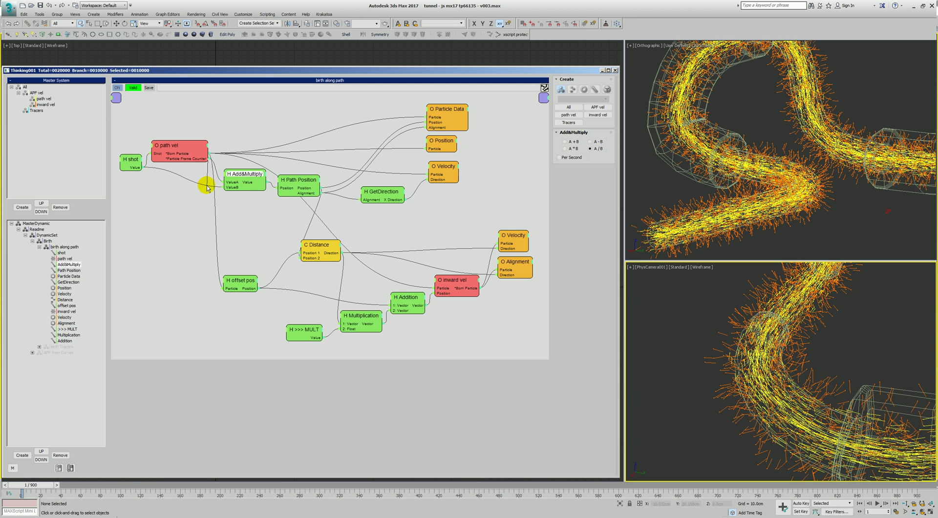
pyautogui.moveTo(207, 188); pyautogui.dragTo(286, 188)
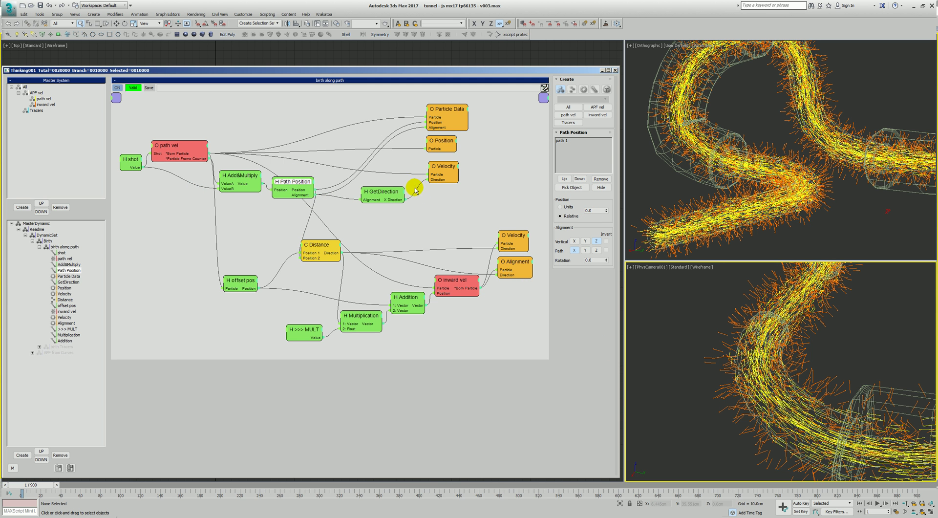
# Nudge the Position, Velocity and Particle Data output nodes and move offset pos left and down.
pyautogui.moveTo(440, 148); pyautogui.dragTo(444, 149)
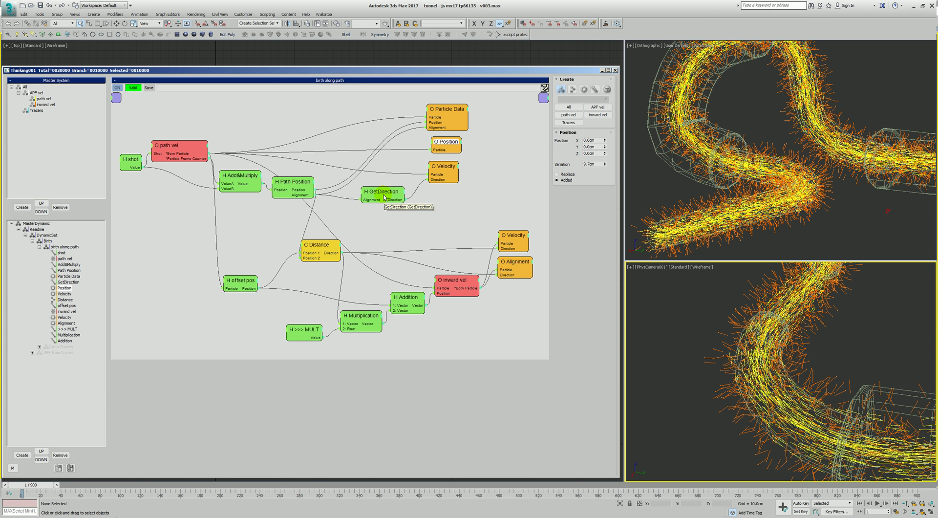
pyautogui.moveTo(450, 171); pyautogui.dragTo(455, 185)
pyautogui.click(447, 110)
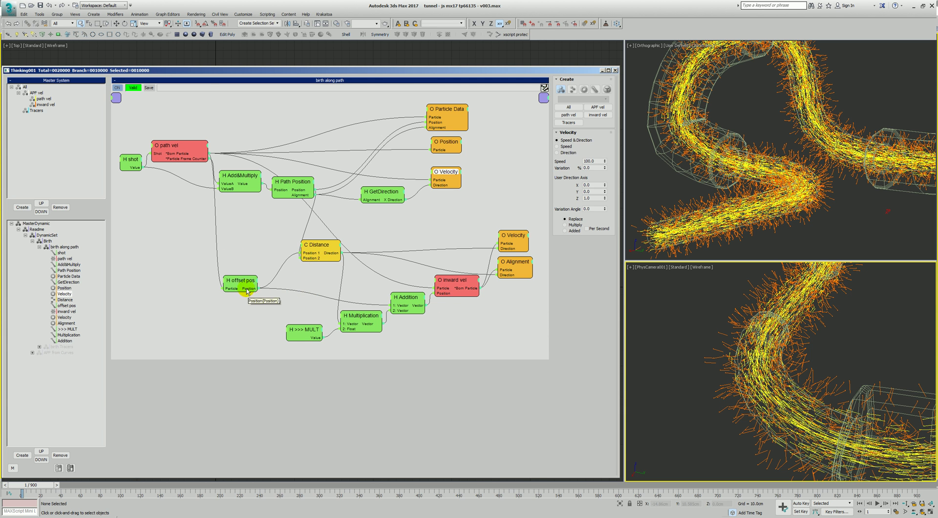
pyautogui.moveTo(244, 285); pyautogui.dragTo(231, 295)
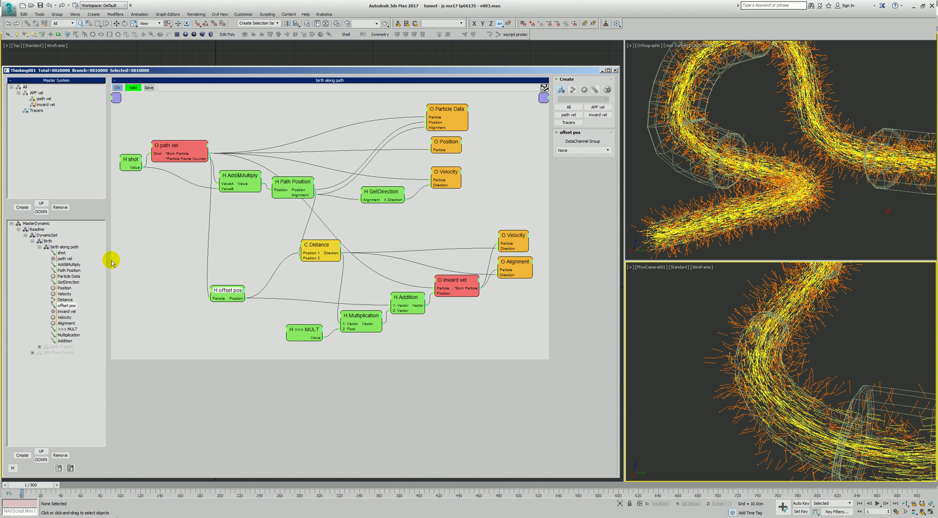
# Align the Particle Data, Position and Velocity nodes in a column and nudge offset pos into place.
pyautogui.moveTo(447, 108); pyautogui.dragTo(444, 147)
pyautogui.click(448, 116)
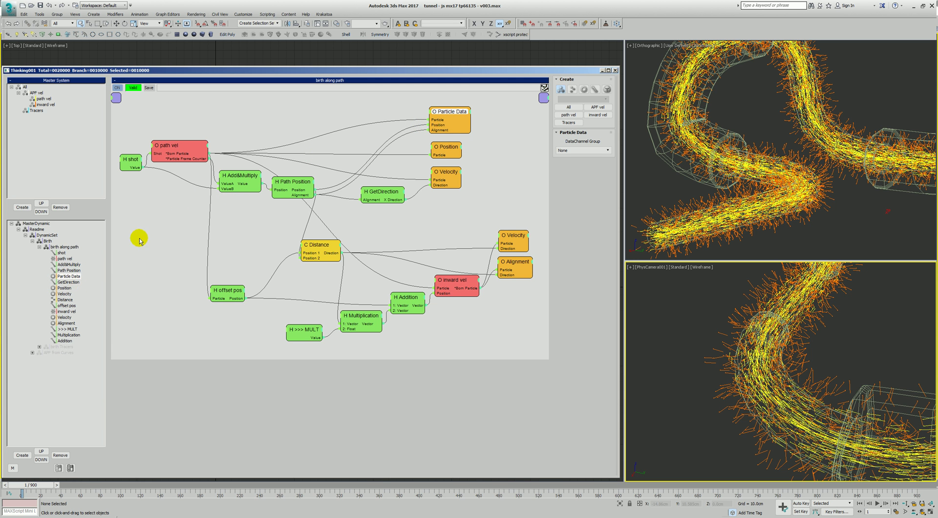
pyautogui.moveTo(445, 112); pyautogui.dragTo(444, 113)
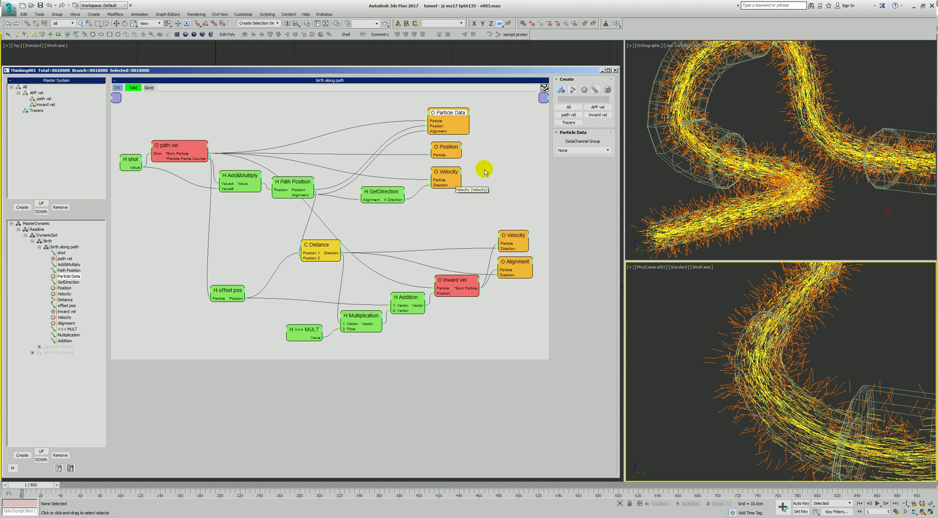
pyautogui.moveTo(446, 148); pyautogui.dragTo(443, 147)
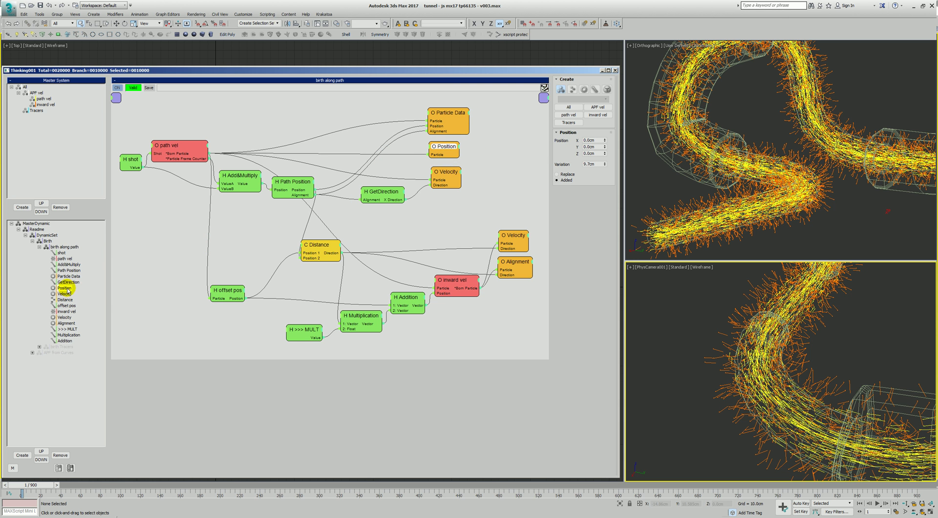
pyautogui.moveTo(453, 179); pyautogui.dragTo(451, 180)
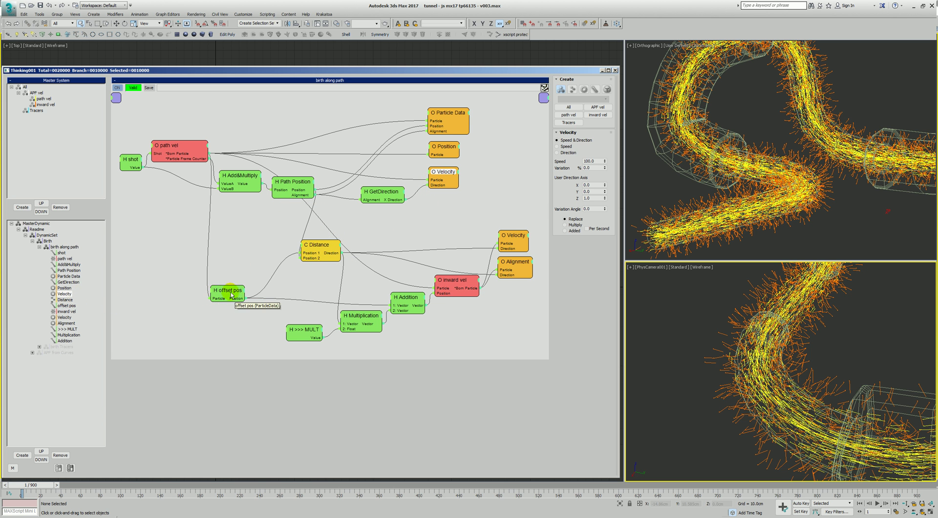
pyautogui.click(69, 305)
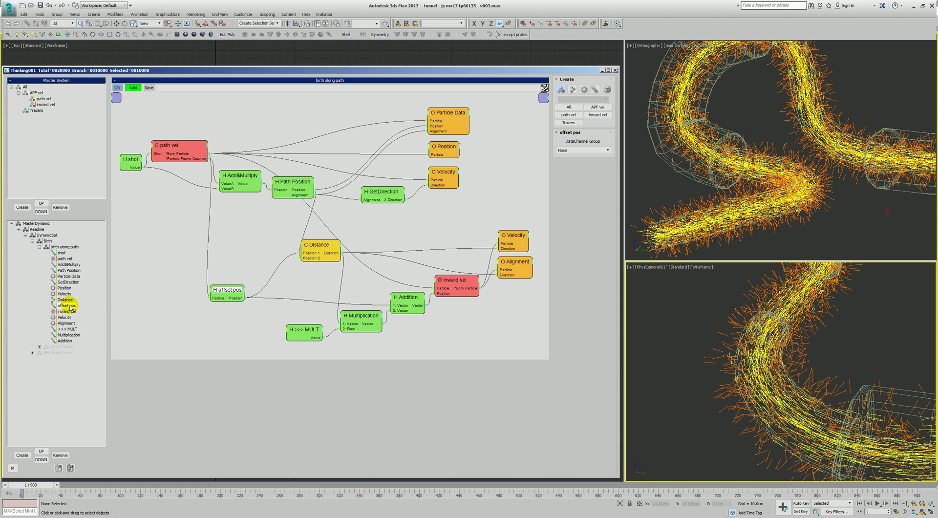
pyautogui.moveTo(226, 298); pyautogui.dragTo(226, 295)
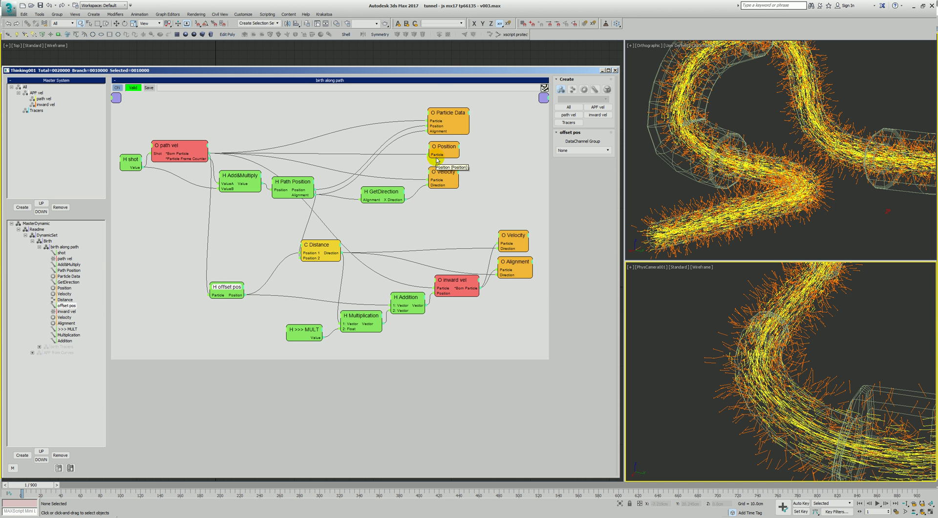
pyautogui.moveTo(497, 101); pyautogui.dragTo(436, 200)
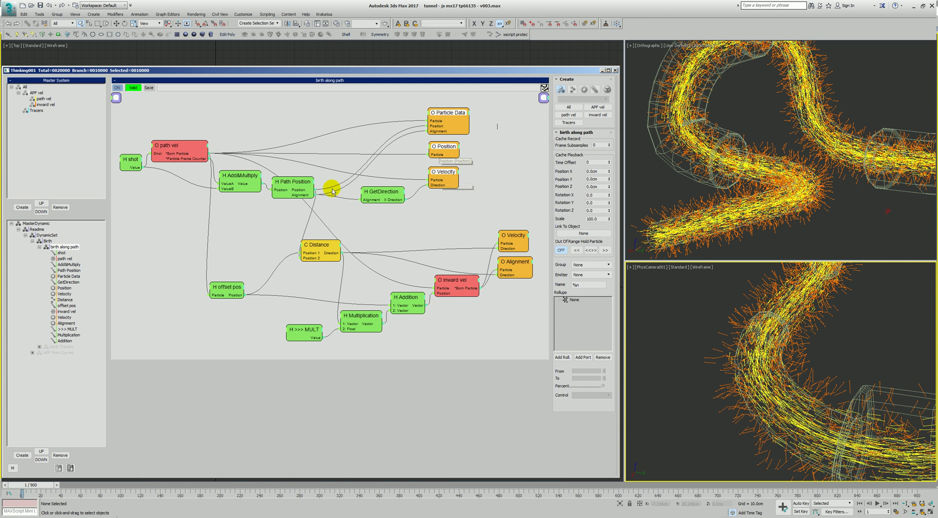
pyautogui.moveTo(225, 288); pyautogui.dragTo(223, 290)
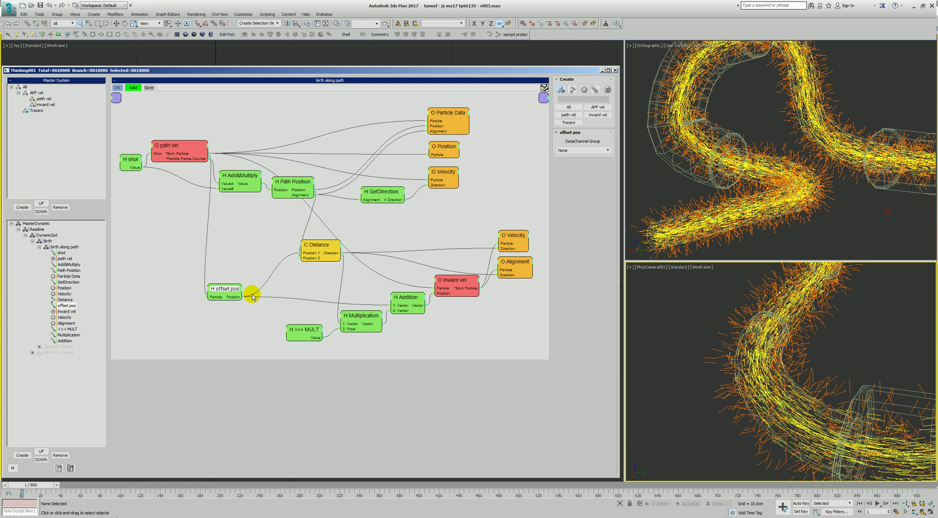
# Reposition the Distance and inward vel nodes and inspect the >>> MULT and Multiplication settings.
pyautogui.moveTo(334, 258); pyautogui.dragTo(342, 267)
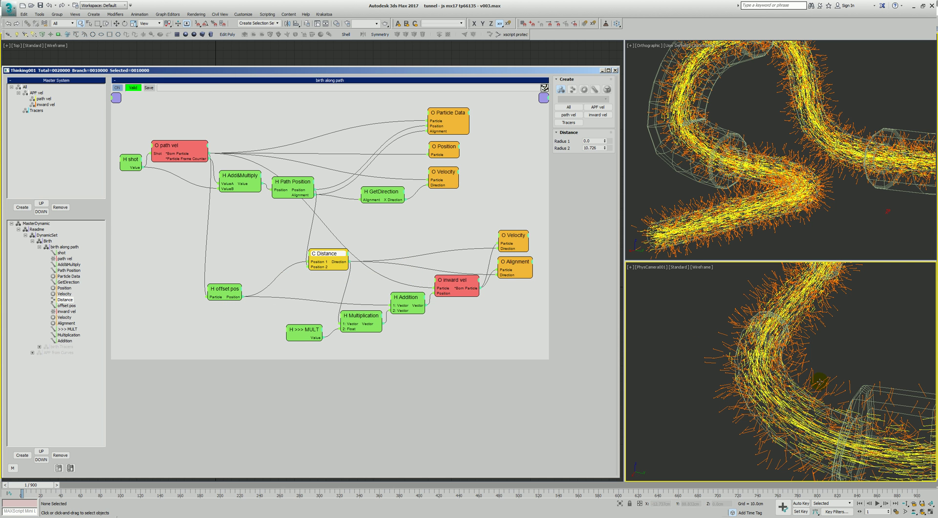
pyautogui.moveTo(454, 284); pyautogui.dragTo(457, 286)
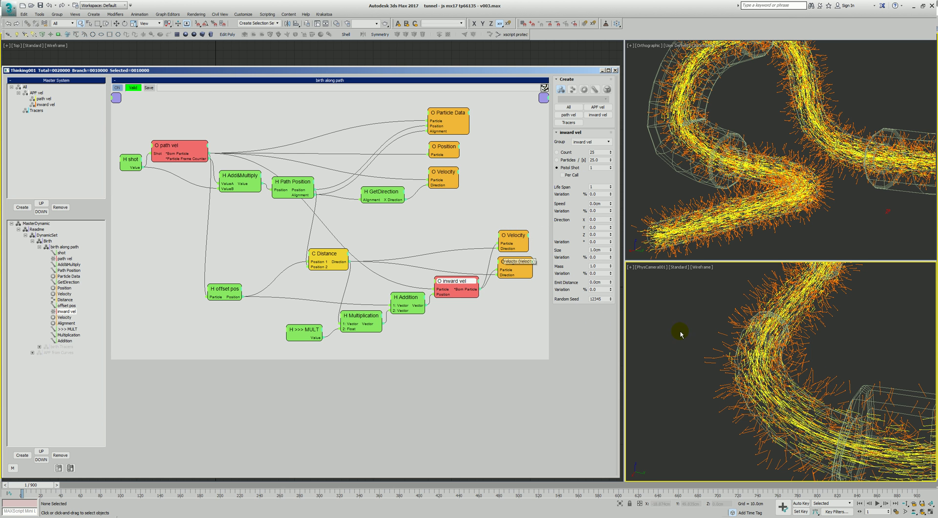
pyautogui.moveTo(303, 327); pyautogui.dragTo(305, 331)
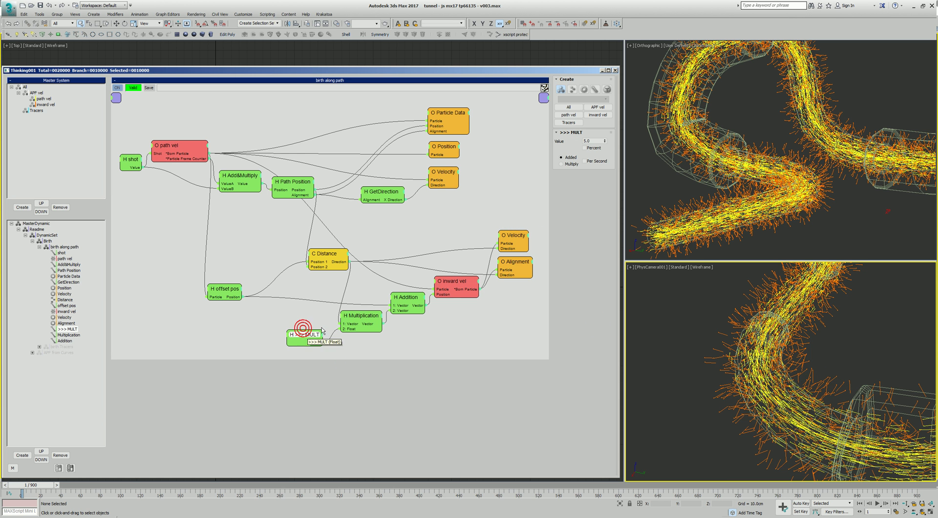
pyautogui.click(310, 336)
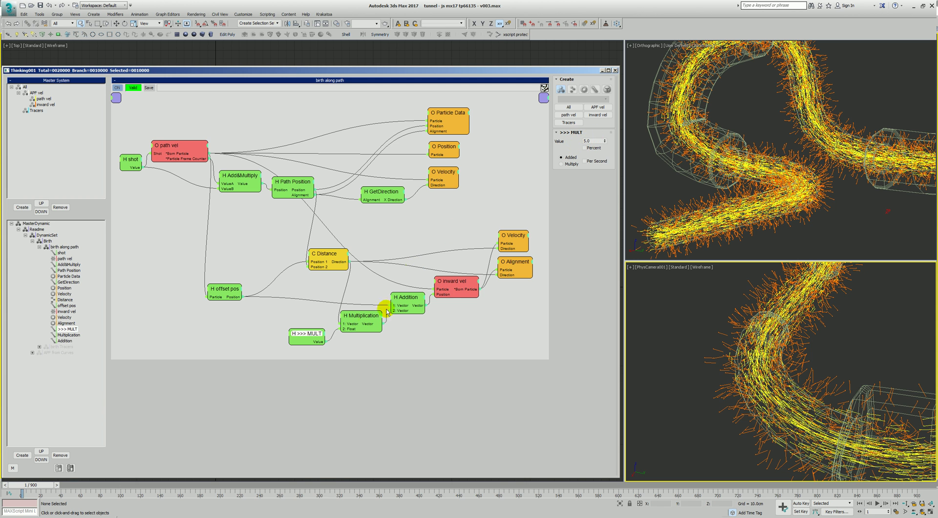
pyautogui.moveTo(355, 321); pyautogui.dragTo(359, 322)
pyautogui.moveTo(348, 267); pyautogui.dragTo(336, 272)
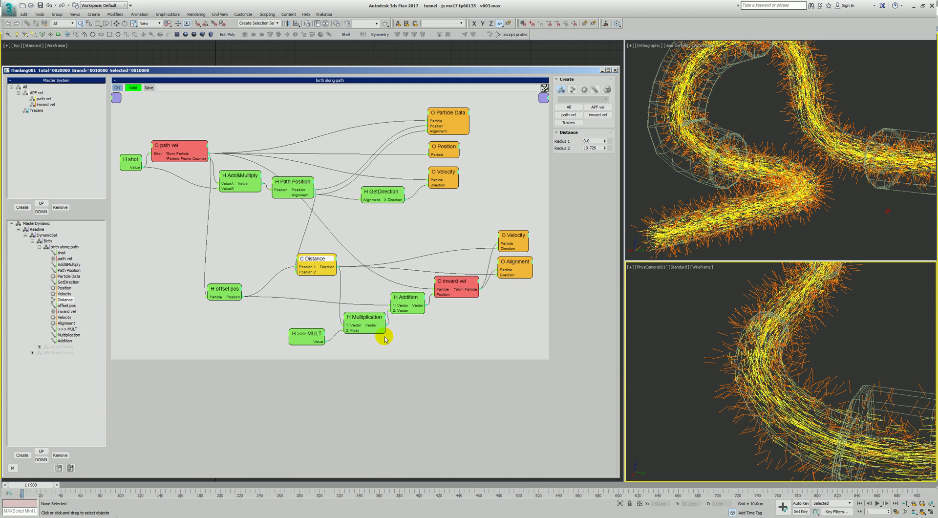
pyautogui.moveTo(366, 321); pyautogui.dragTo(363, 321)
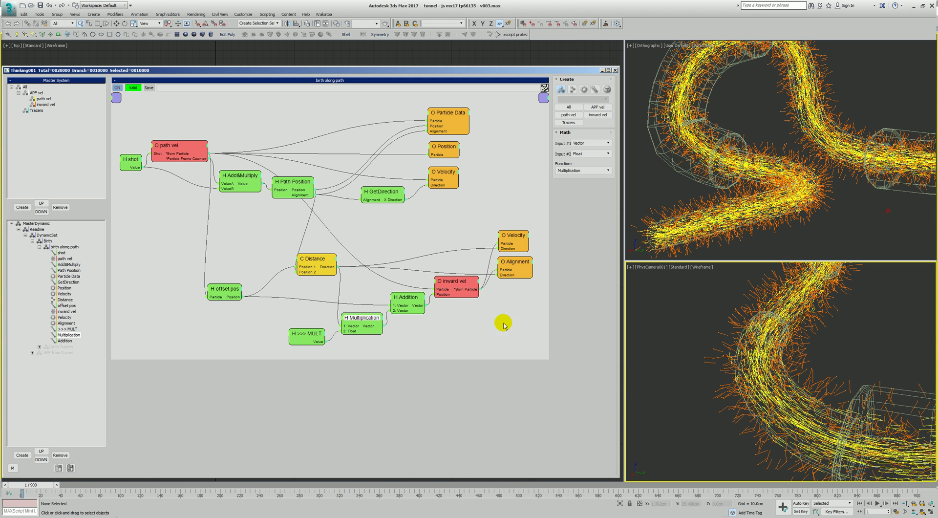
# Review the Addition, offset pos, inward vel, Alignment, Distance radii and Velocity output settings.
pyautogui.moveTo(411, 298); pyautogui.dragTo(409, 299)
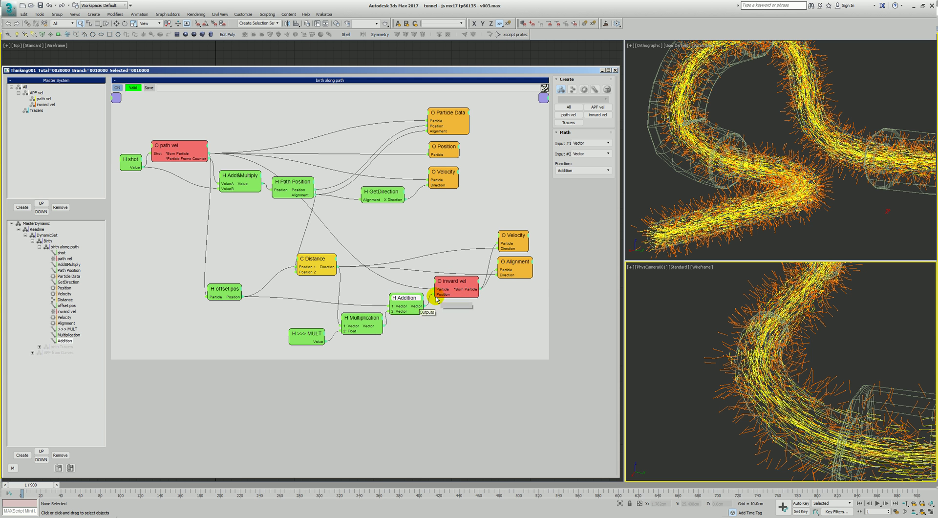
pyautogui.moveTo(225, 292); pyautogui.dragTo(224, 292)
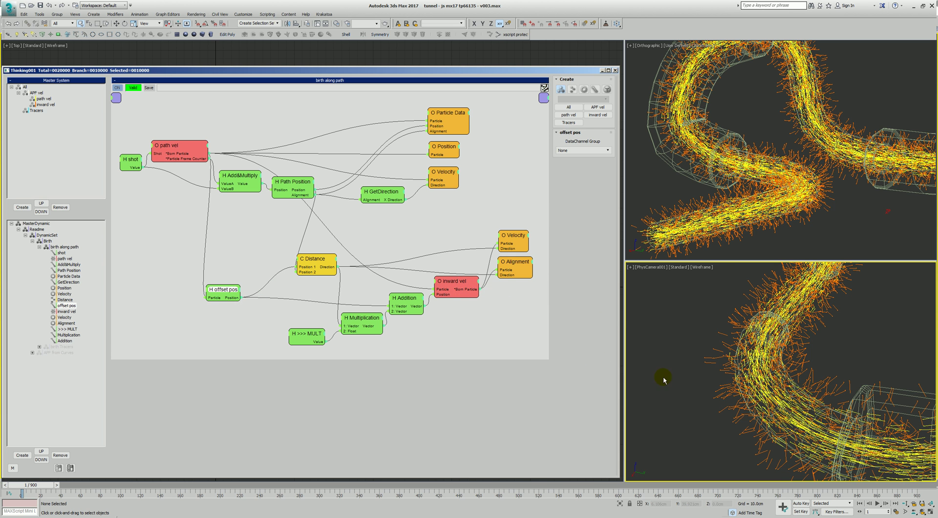
pyautogui.click(455, 283)
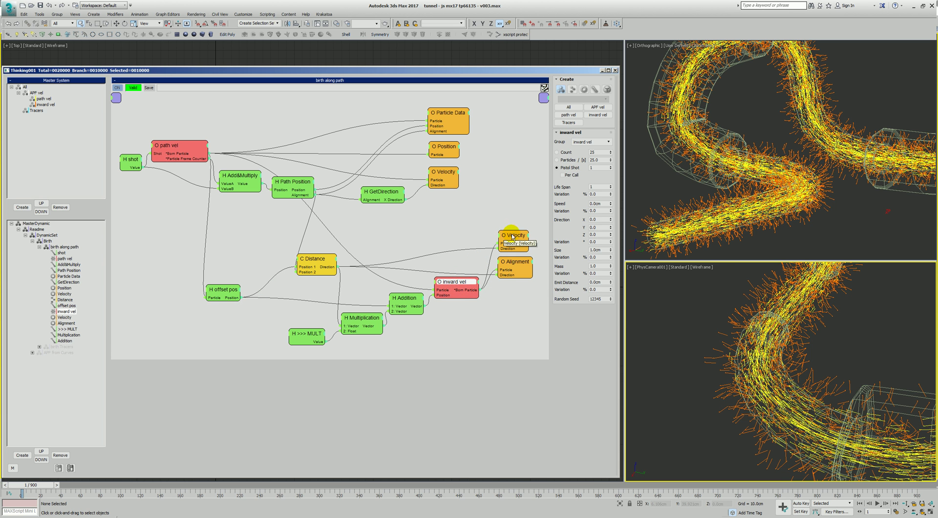
pyautogui.moveTo(511, 264); pyautogui.dragTo(515, 259)
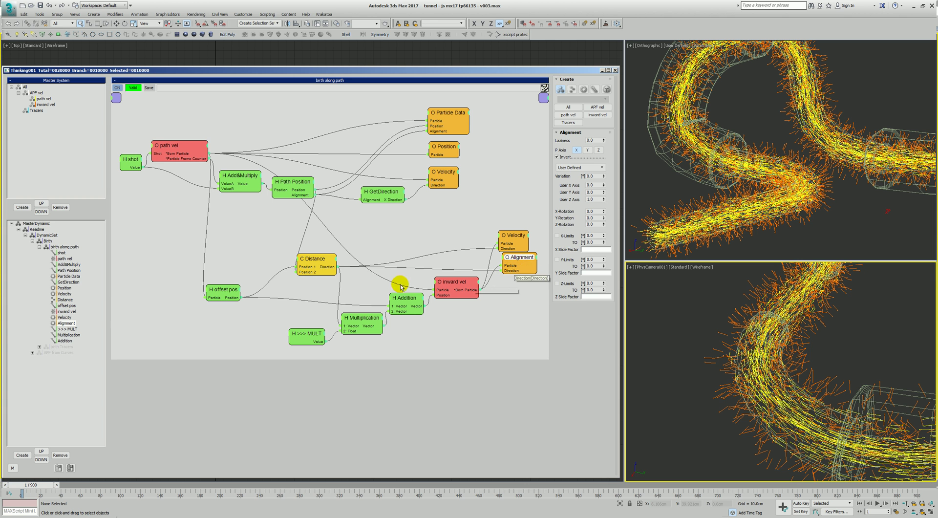
pyautogui.moveTo(319, 257); pyautogui.dragTo(319, 259)
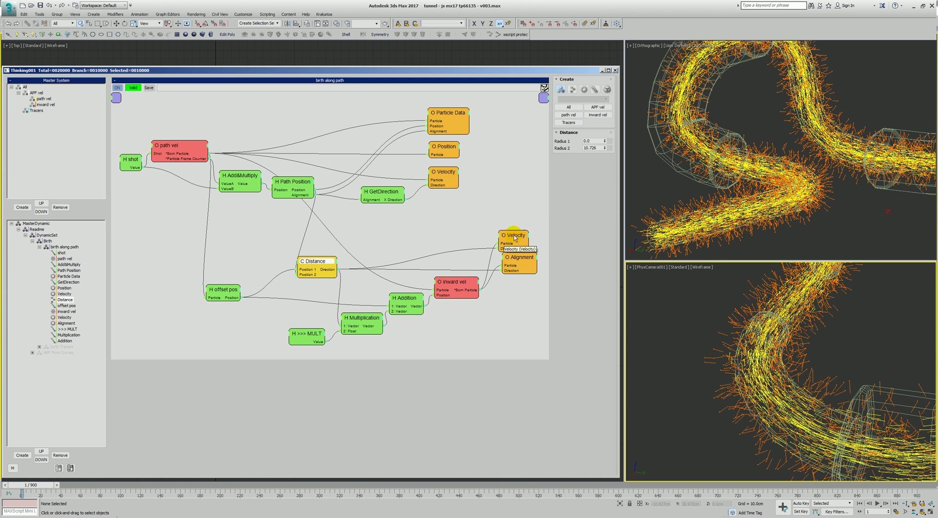
pyautogui.moveTo(510, 250); pyautogui.dragTo(514, 246)
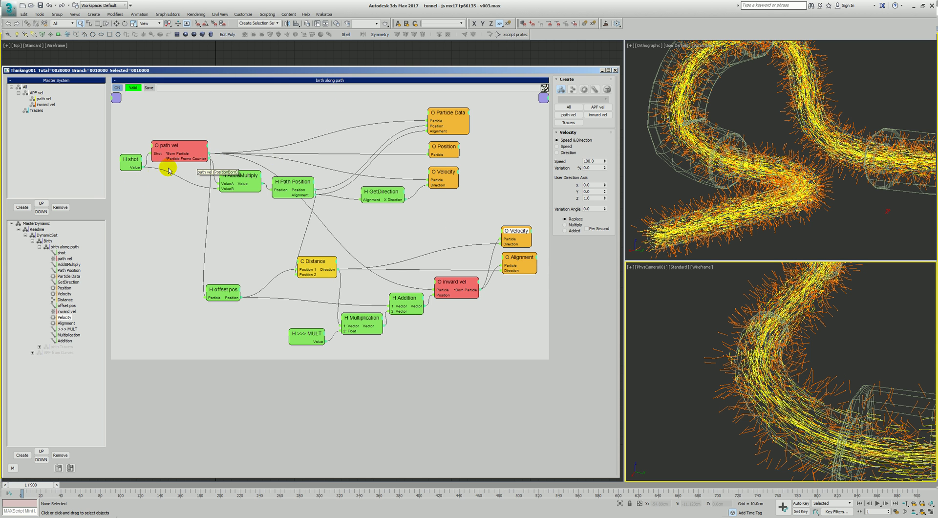
# Switch to the birth Tracers graph, dolly the camera out, and check the Tracers group display.
pyautogui.click(39, 247)
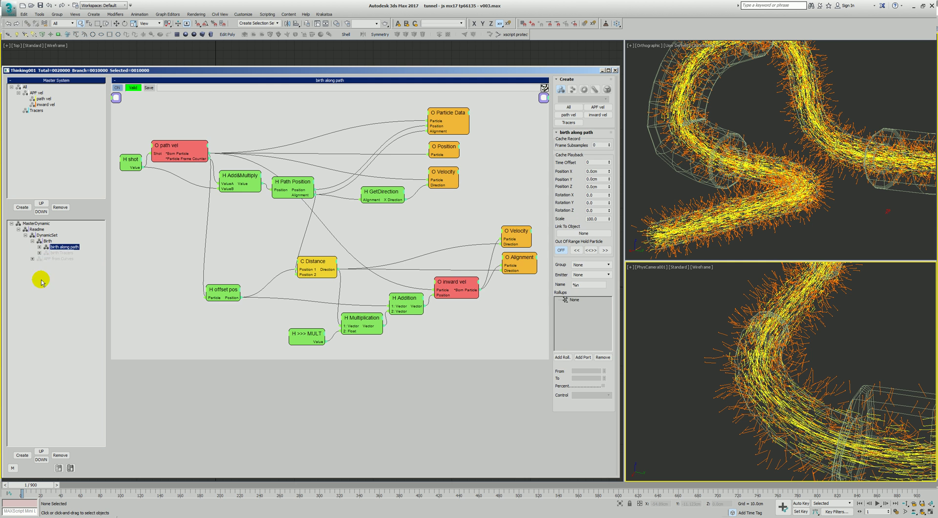
pyautogui.click(56, 253)
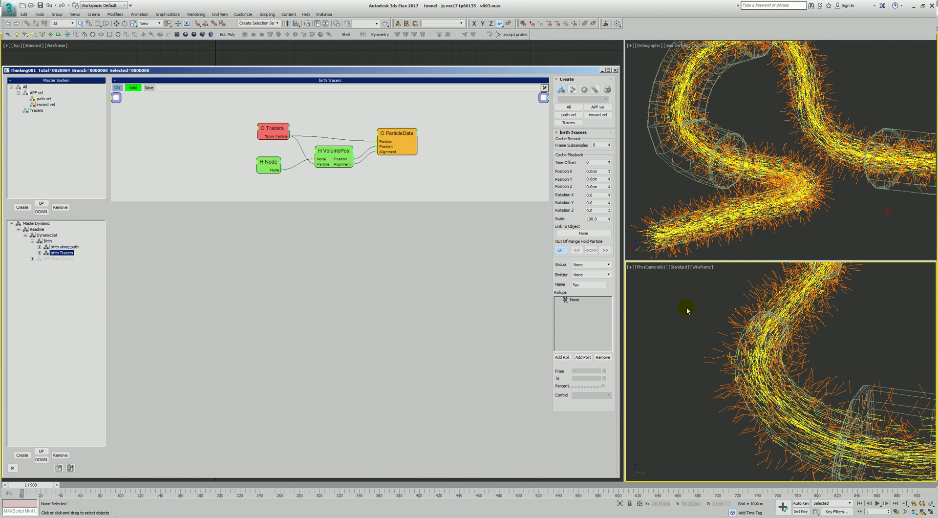
pyautogui.keyDown('ctrl'); pyautogui.keyDown('alt'); pyautogui.moveTo(725, 351); pyautogui.dragTo(766, 356, button='middle'); pyautogui.keyUp('alt'); pyautogui.keyUp('ctrl')
pyautogui.click(37, 110)
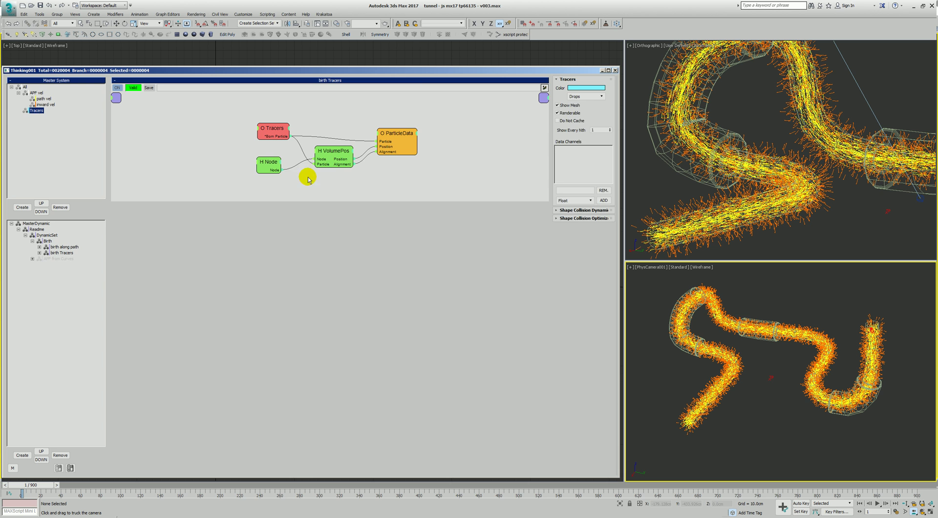
# Reposition the H Node and ParticleData nodes, then collapse birth Tracers and expand APF from Curves.
pyautogui.moveTo(270, 166); pyautogui.dragTo(282, 163)
pyautogui.moveTo(397, 133); pyautogui.dragTo(398, 132)
pyautogui.click(67, 268)
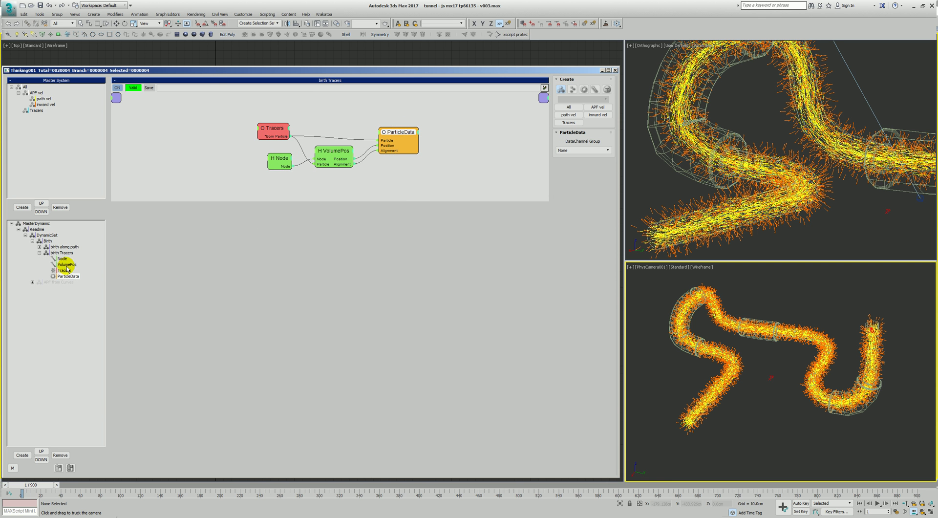
pyautogui.click(39, 253)
pyautogui.click(33, 259)
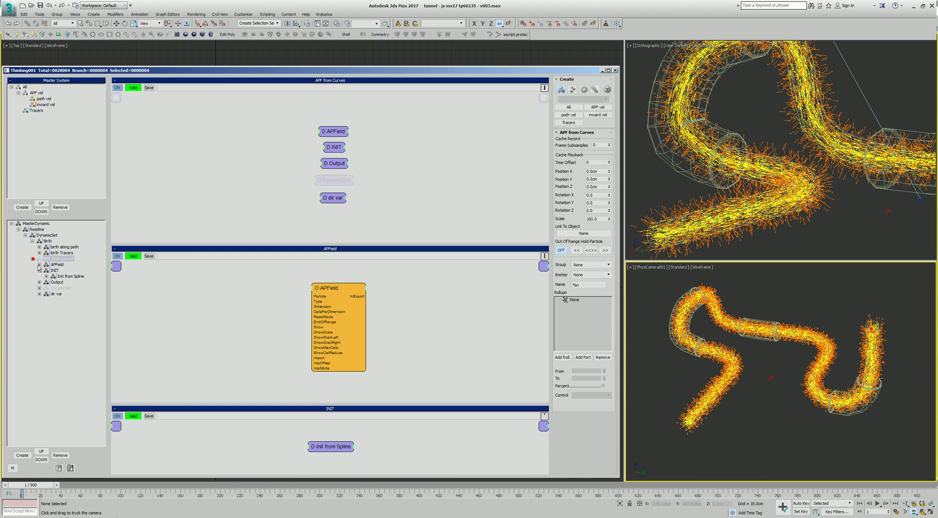
# Show the APField node's Velocity field (100 cm, 10 cells per dimension), keeping reset at Simulation Start.
pyautogui.click(55, 264)
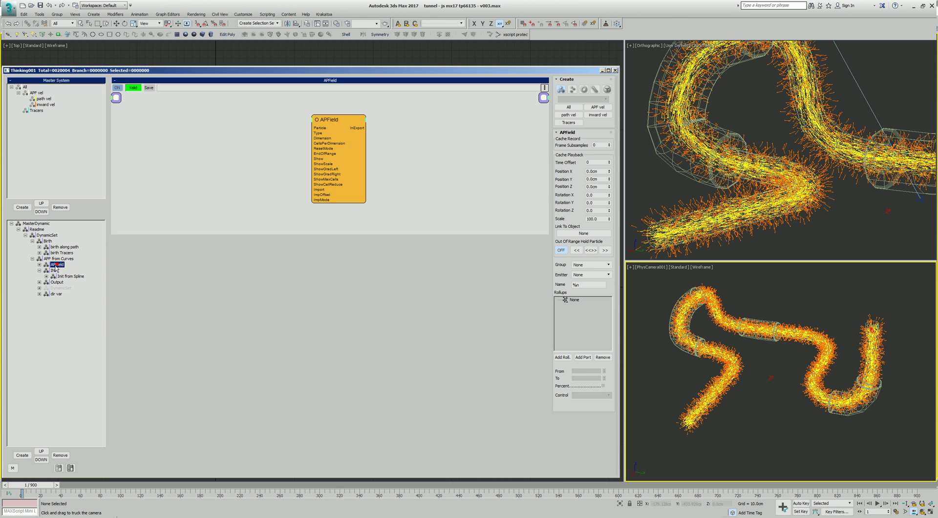
pyautogui.click(341, 133)
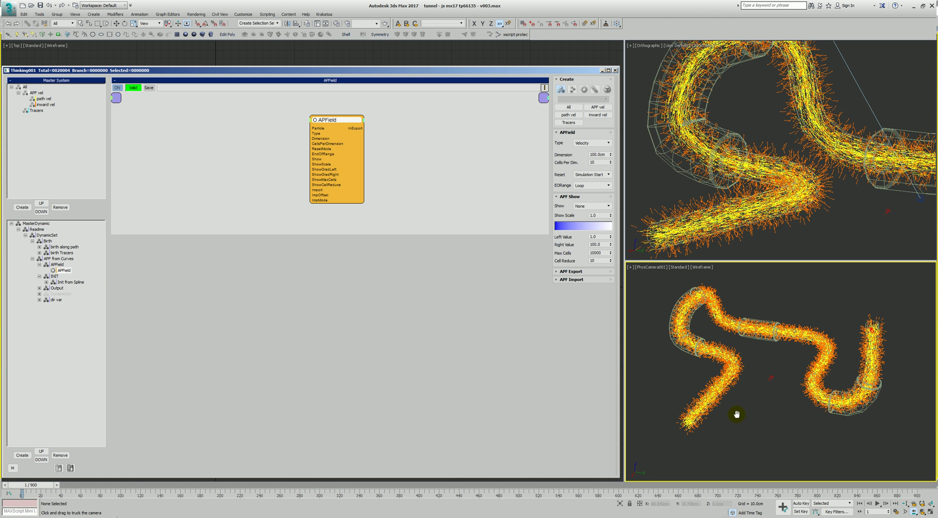
pyautogui.click(596, 174)
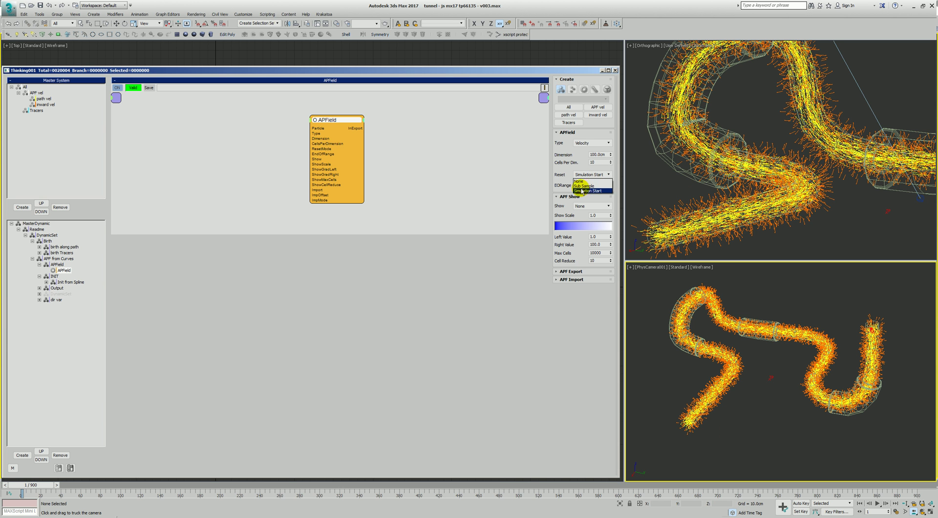
pyautogui.click(559, 170)
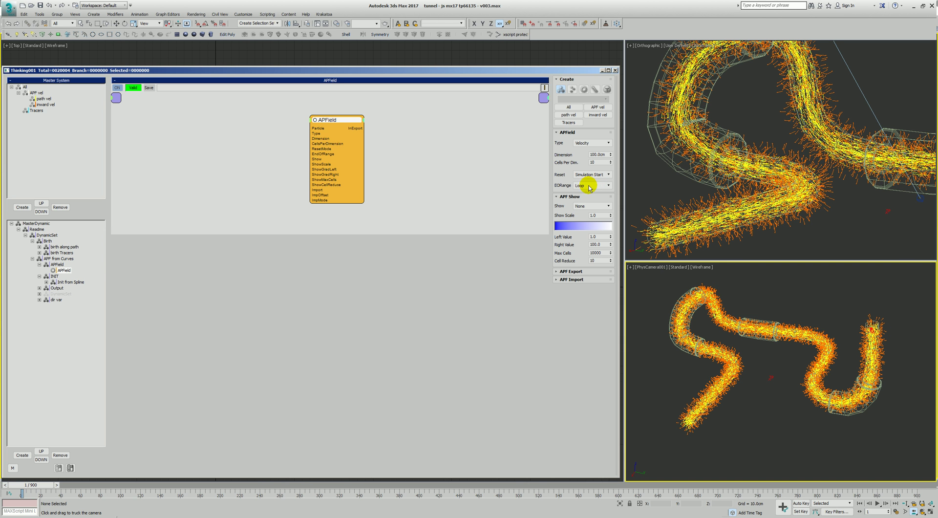
# In the Init from Spline graph, disable the upper SetAlignment node and inspect the path vel node.
pyautogui.click(66, 283)
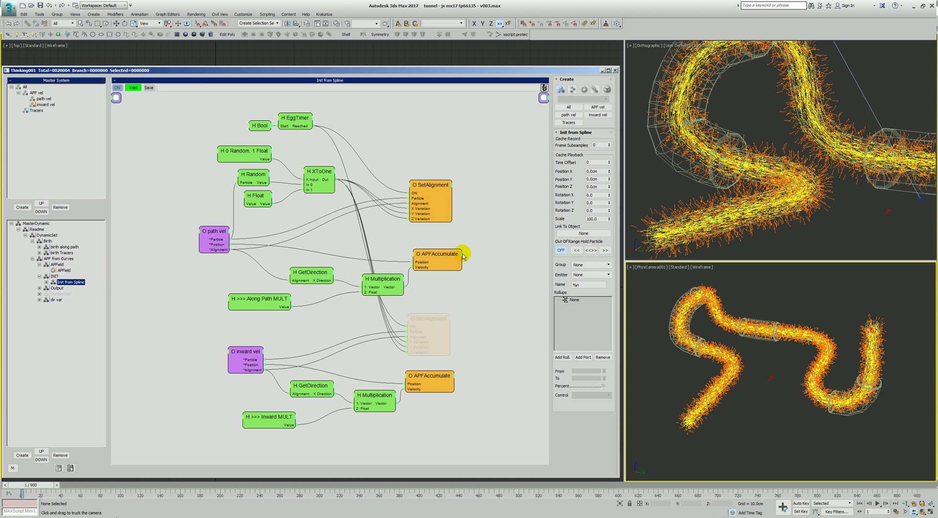
pyautogui.rightClick(427, 186)
pyautogui.click(428, 186)
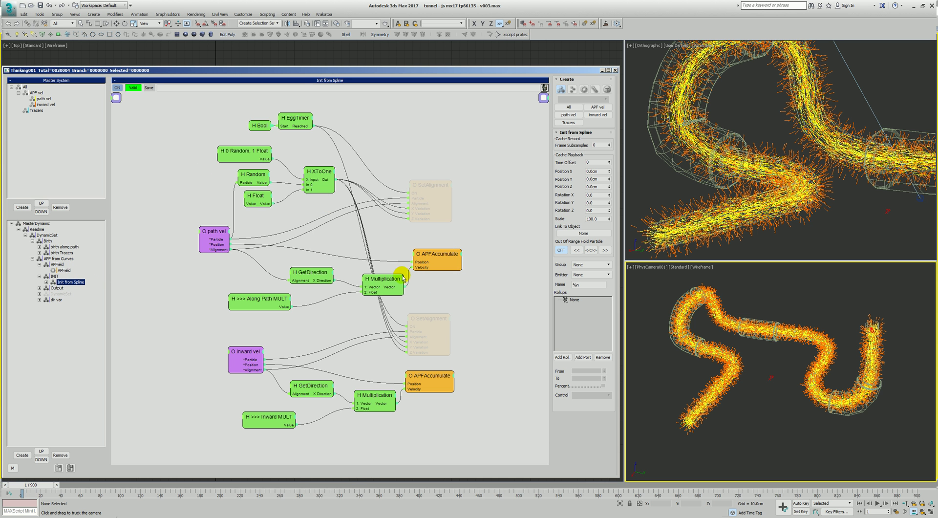
pyautogui.moveTo(216, 235); pyautogui.dragTo(216, 239)
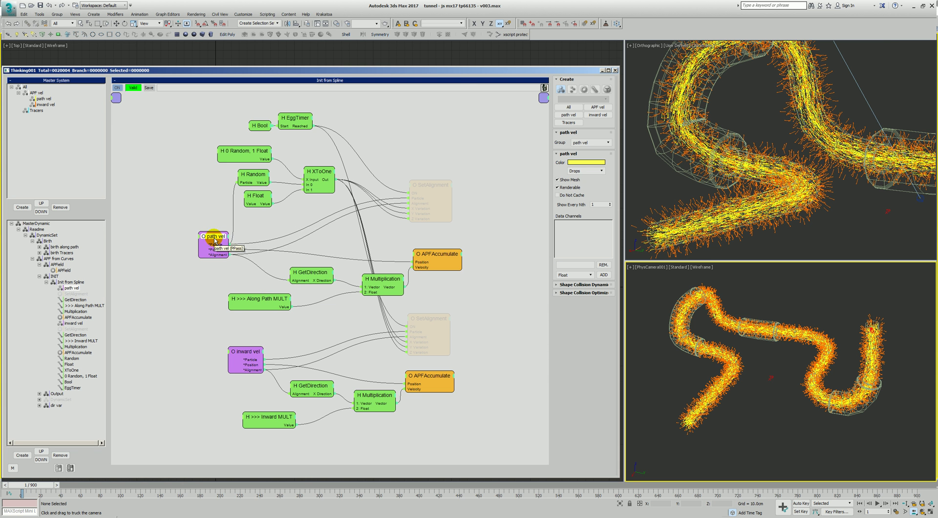
pyautogui.moveTo(870, 391); pyautogui.dragTo(867, 393)
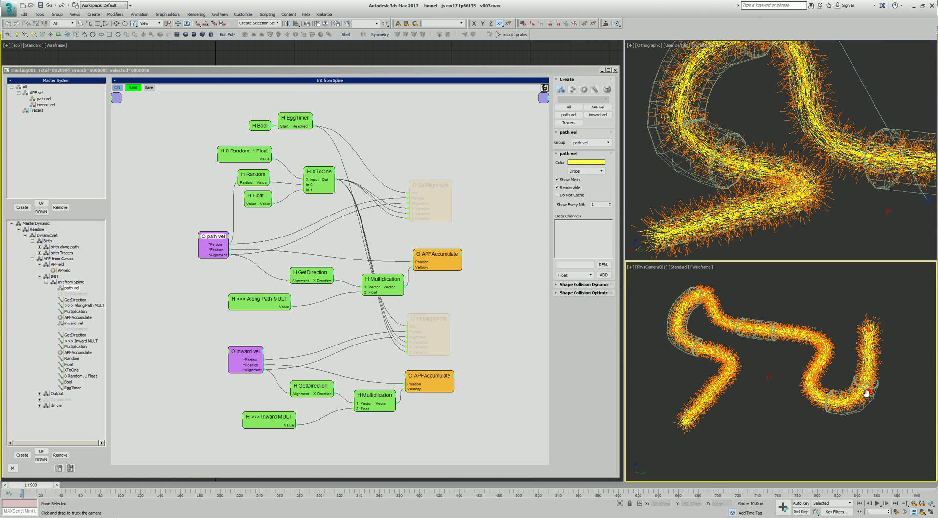
pyautogui.scroll(4, 857, 400)
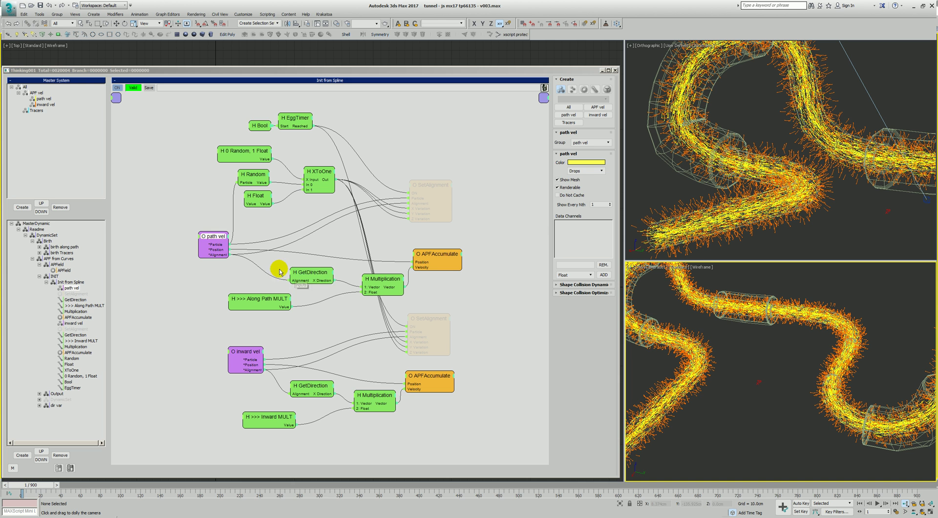
# Rearrange the GetDirection, Along Path MULT and Multiplication nodes and inspect the APFAccumulate field settings.
pyautogui.moveTo(321, 273); pyautogui.dragTo(308, 273)
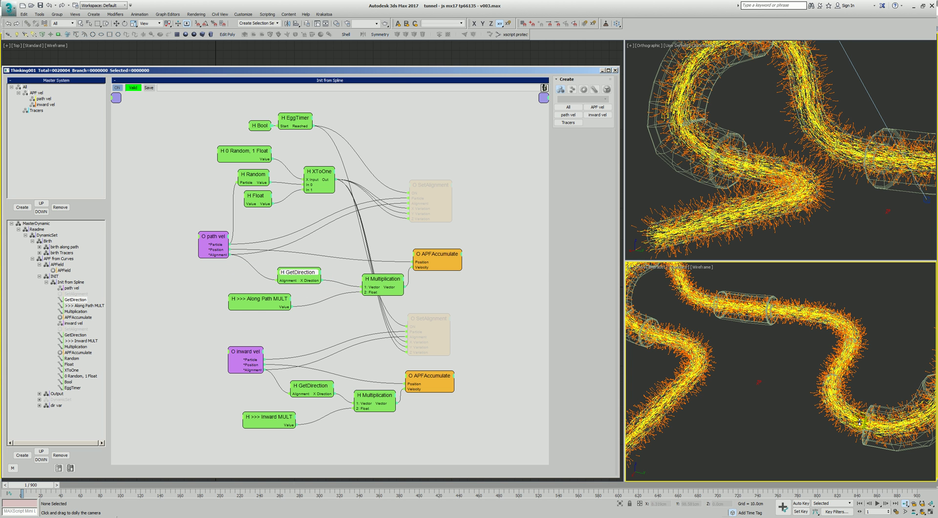
pyautogui.moveTo(258, 303)
pyautogui.mouseDown()
pyautogui.moveTo(290, 304)
pyautogui.moveTo(270, 302)
pyautogui.mouseUp()
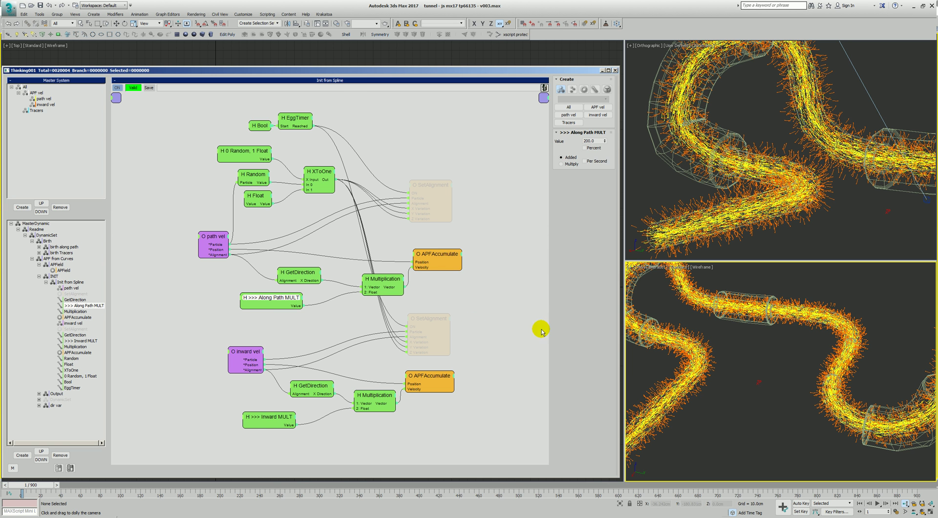
pyautogui.moveTo(423, 255); pyautogui.dragTo(428, 250)
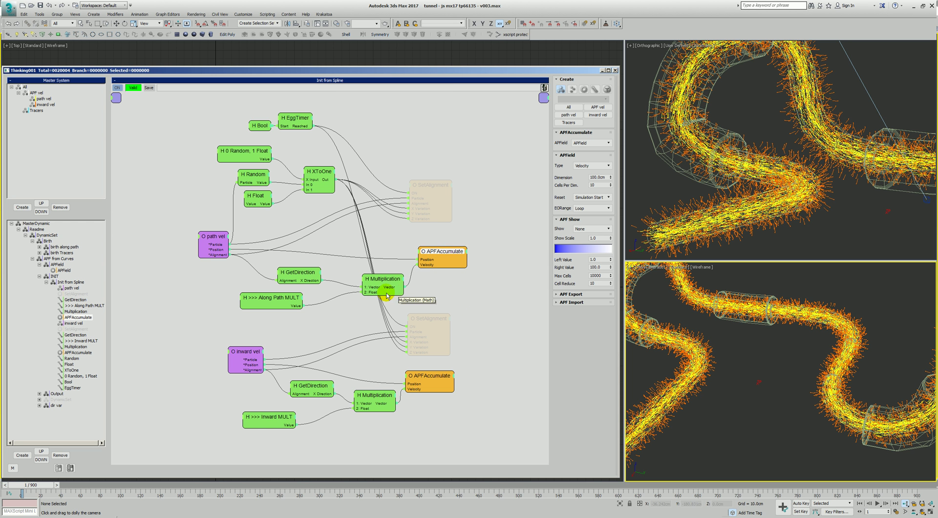
pyautogui.moveTo(387, 295); pyautogui.dragTo(379, 295)
pyautogui.moveTo(305, 276); pyautogui.dragTo(285, 294)
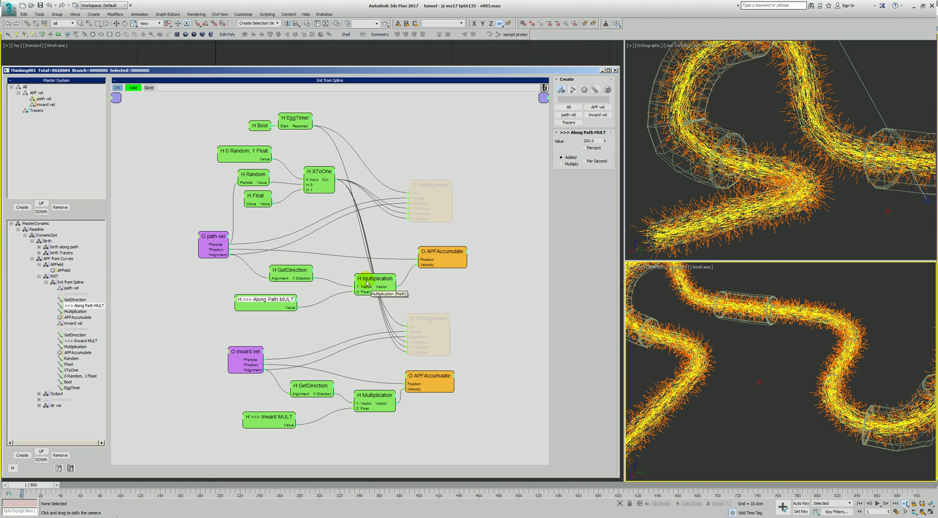
pyautogui.moveTo(372, 279); pyautogui.dragTo(373, 280)
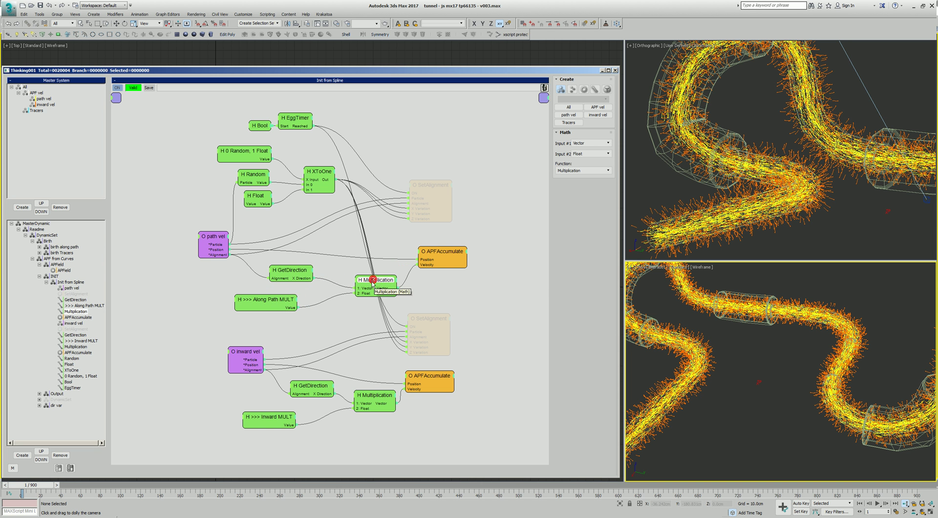
pyautogui.moveTo(423, 258); pyautogui.dragTo(419, 272)
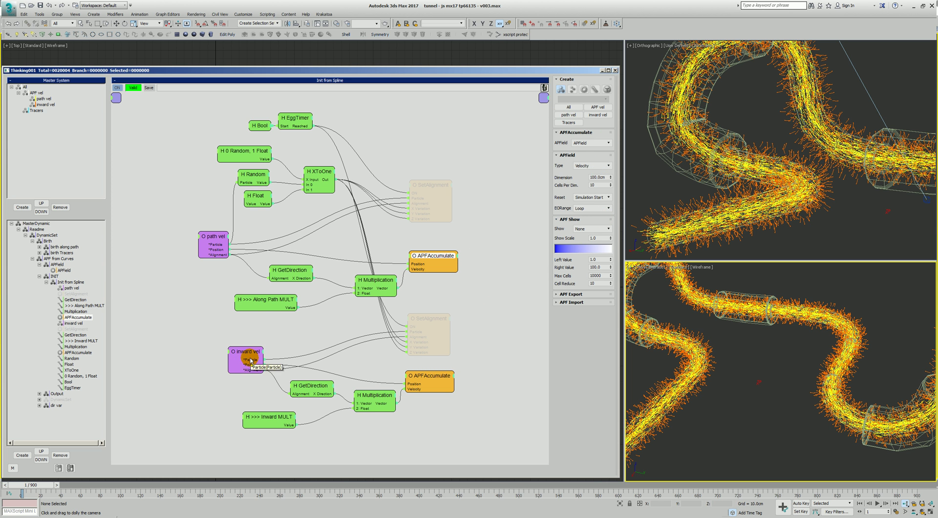
# Check the Along Path and Inward MULT values (Inward 20.0), then select the inward vel node.
pyautogui.moveTo(247, 360); pyautogui.dragTo(251, 367)
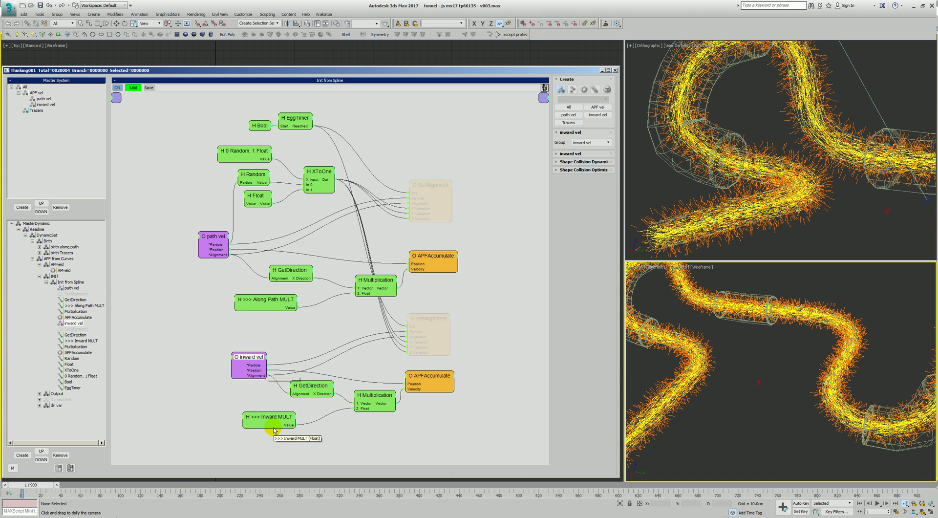
pyautogui.click(262, 300)
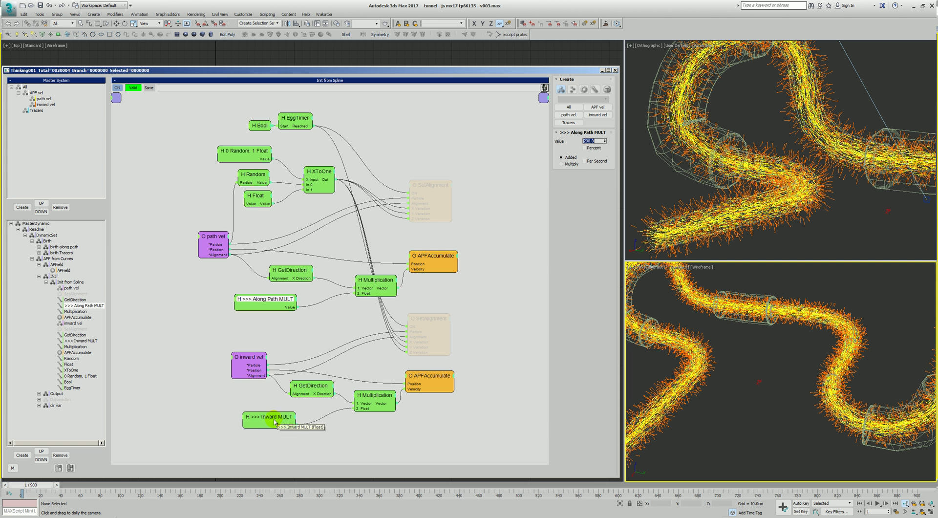
pyautogui.moveTo(269, 420); pyautogui.dragTo(268, 420)
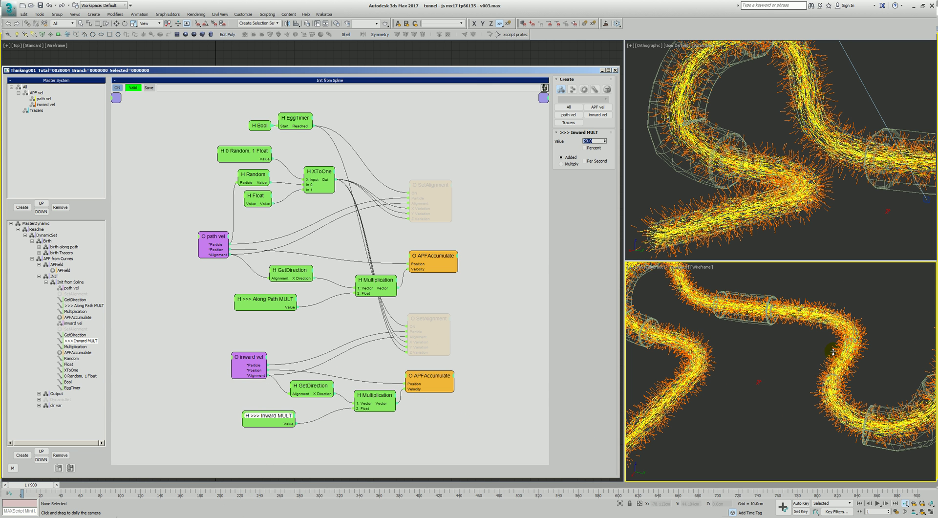
pyautogui.moveTo(821, 346); pyautogui.dragTo(831, 352)
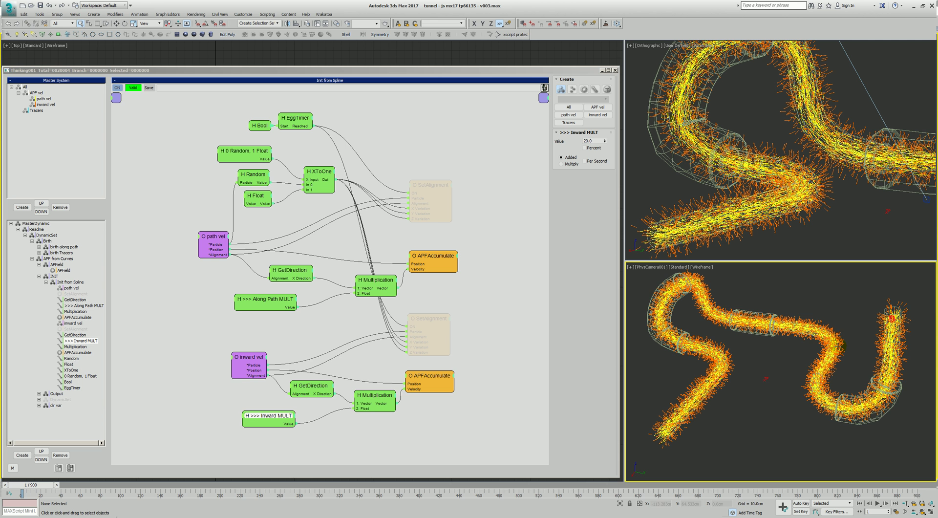
pyautogui.scroll(5, 838, 332)
pyautogui.moveTo(250, 358); pyautogui.dragTo(250, 355)
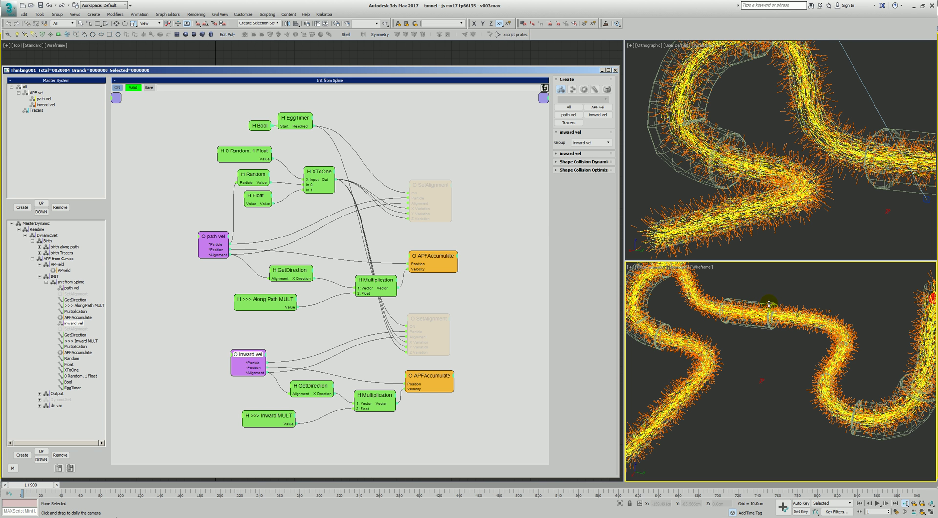
# Rewind the timeline to frame 0 and move the camera closer along the bare wireframe tube.
pyautogui.click(769, 303)
pyautogui.press('Home')
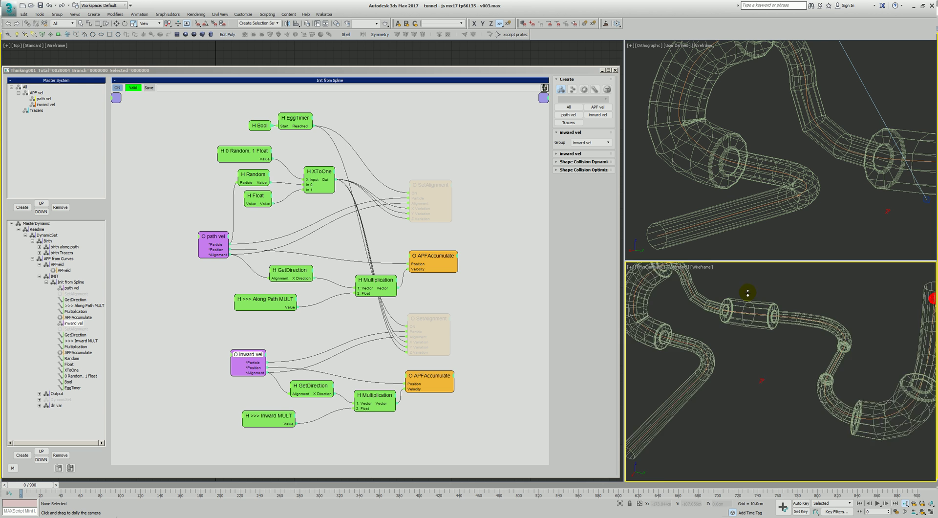
pyautogui.scroll(2, 748, 293)
pyautogui.moveTo(759, 295); pyautogui.dragTo(793, 331, button='middle')
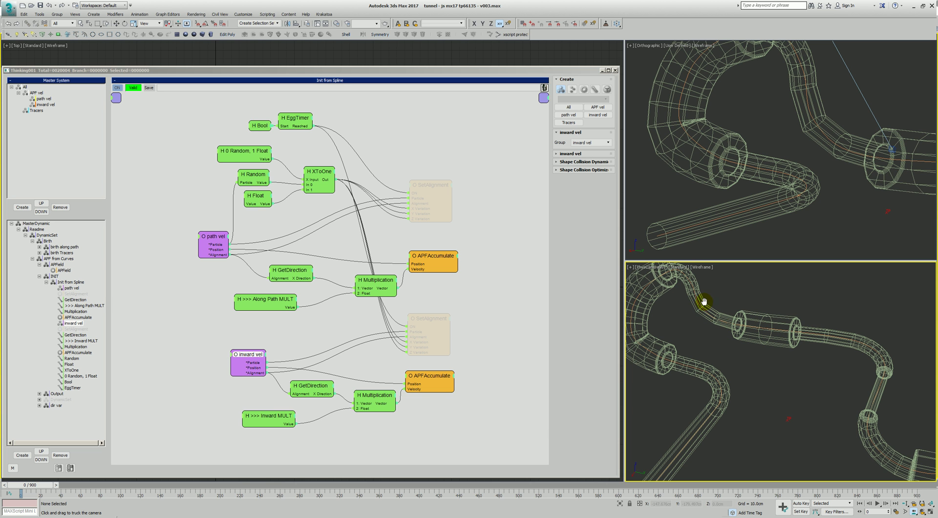
# Review the APFOutputTo Multiplier of 1.0 under Output, then open the dir var graph.
pyautogui.click(47, 283)
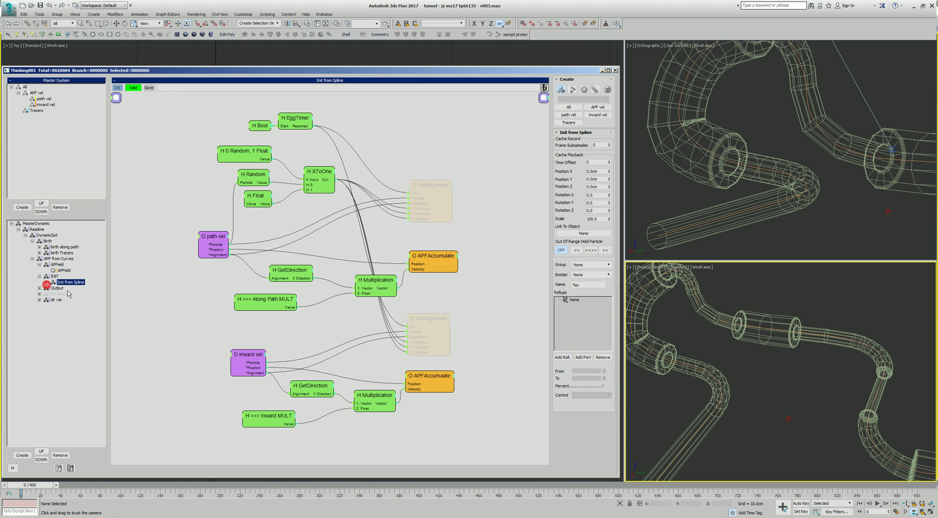
pyautogui.click(59, 288)
pyautogui.click(351, 119)
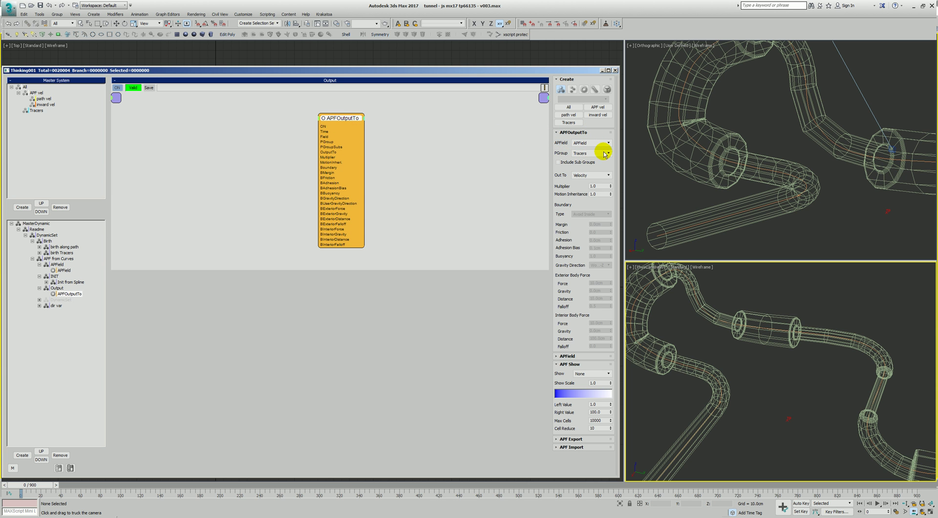
pyautogui.doubleClick(592, 186)
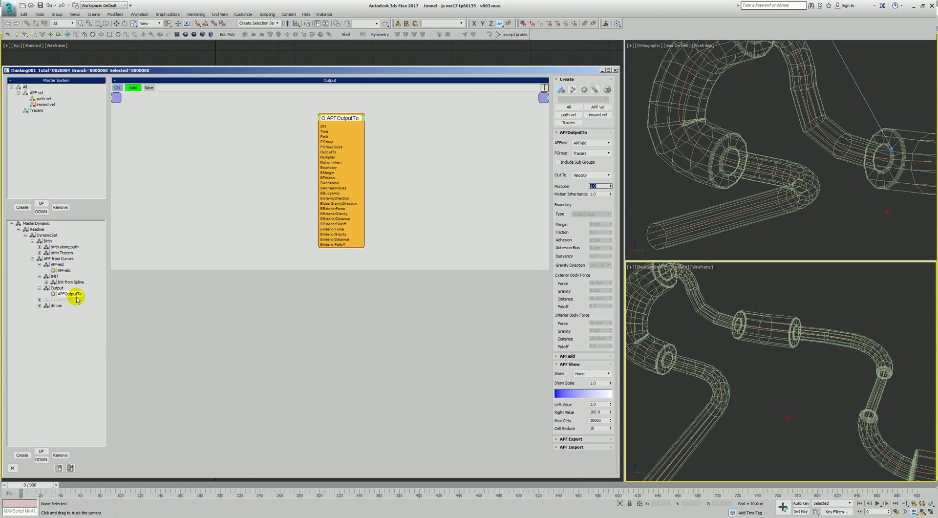
pyautogui.click(56, 306)
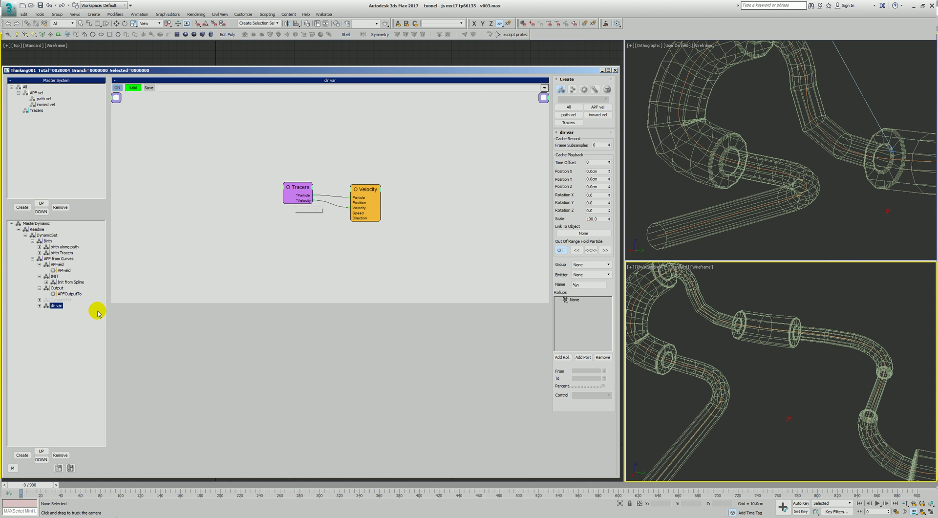
# Select the dir var Velocity node and check its Variation Angle of 0.01.
pyautogui.moveTo(296, 185); pyautogui.dragTo(289, 190)
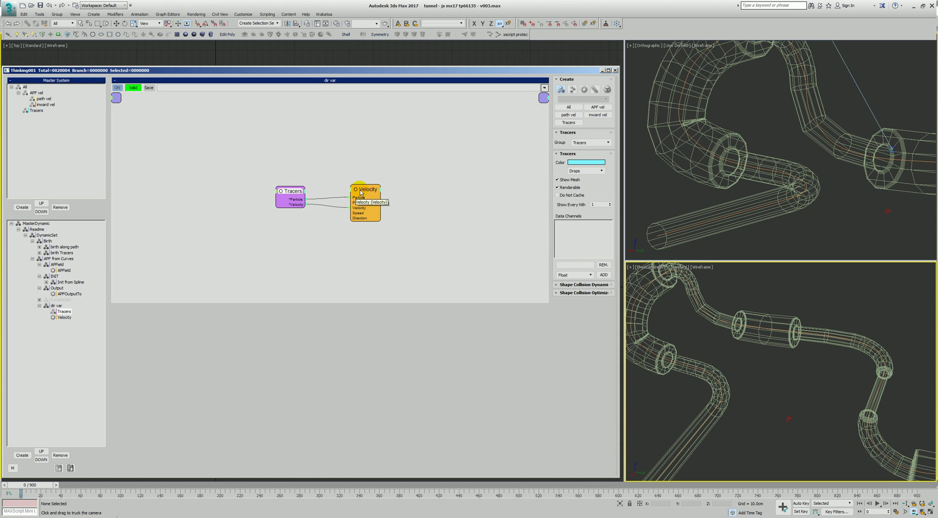
pyautogui.moveTo(368, 188); pyautogui.dragTo(365, 190)
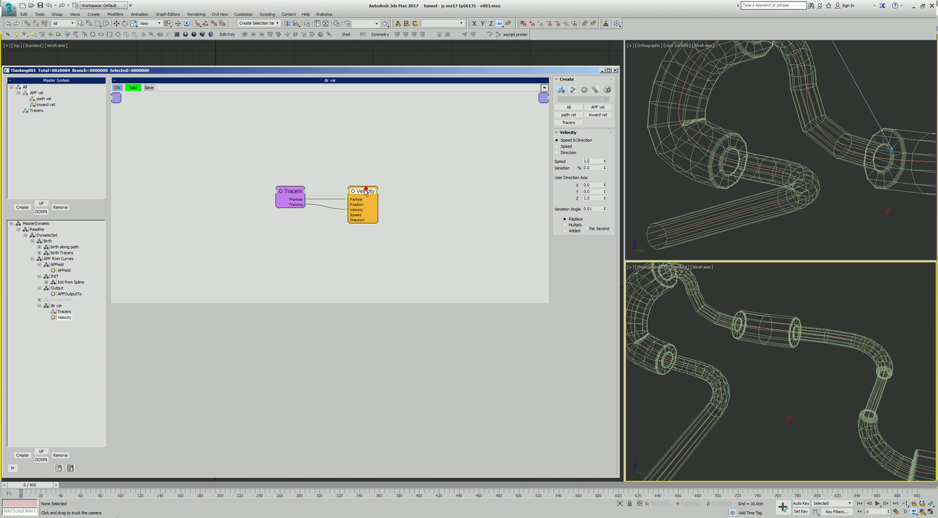
pyautogui.doubleClick(591, 208)
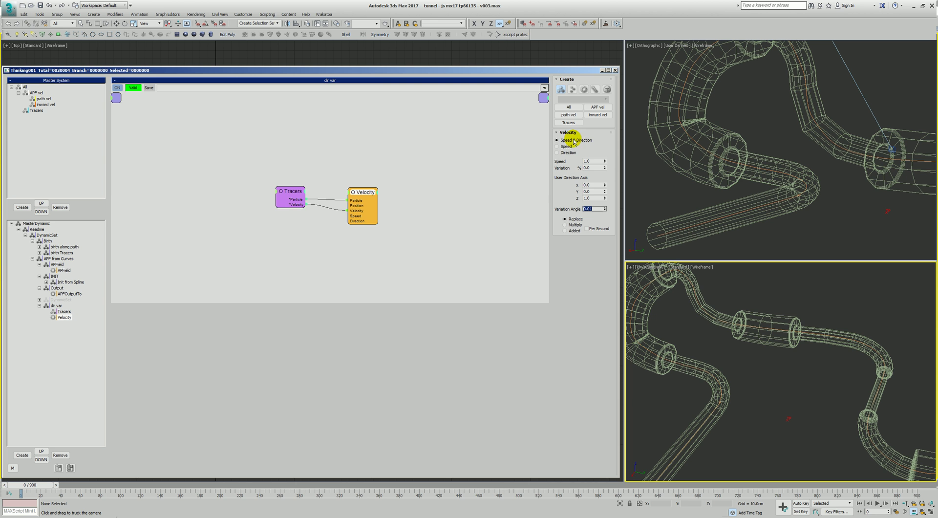
pyautogui.moveTo(362, 201); pyautogui.dragTo(363, 202)
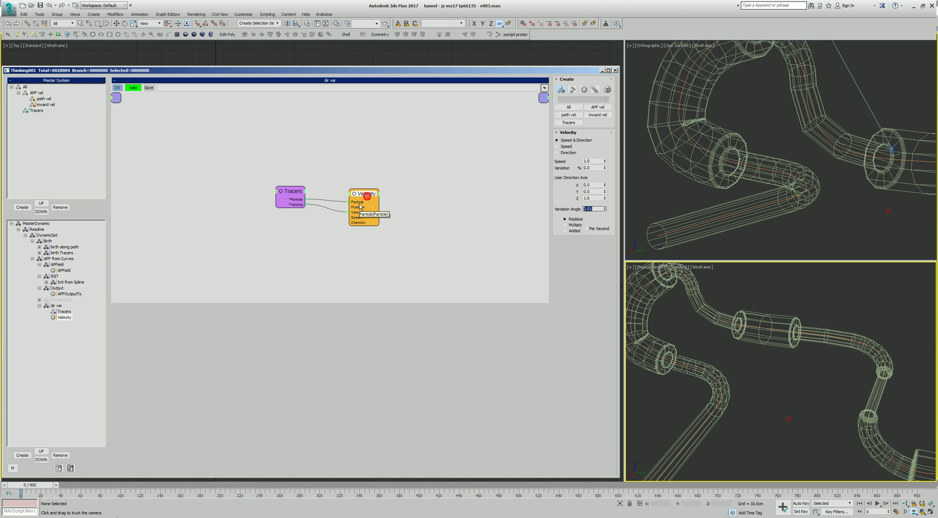
pyautogui.moveTo(366, 196); pyautogui.dragTo(367, 194)
pyautogui.doubleClick(585, 209)
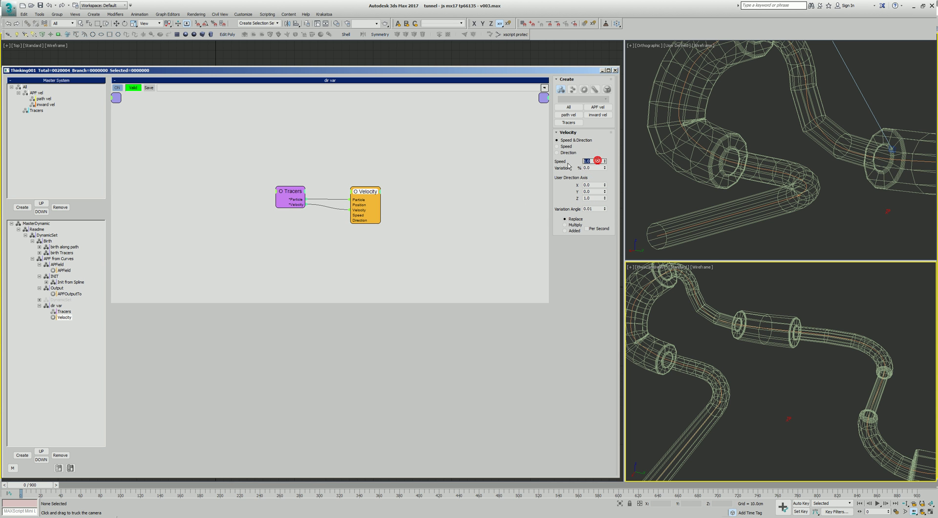
# Set the Velocity operator's Speed to 1.0.
pyautogui.doubleClick(594, 161)
pyautogui.moveTo(376, 195); pyautogui.dragTo(371, 194)
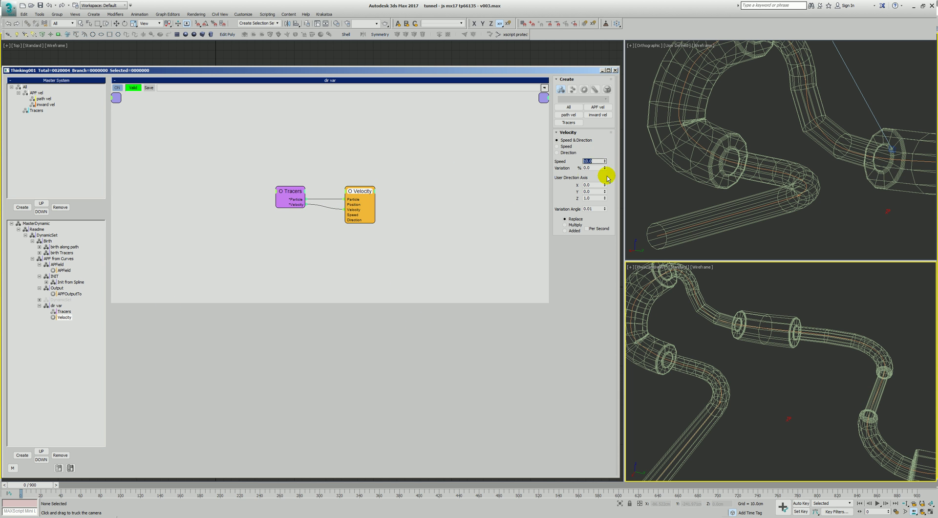
pyautogui.write('1')
pyautogui.press('Return')
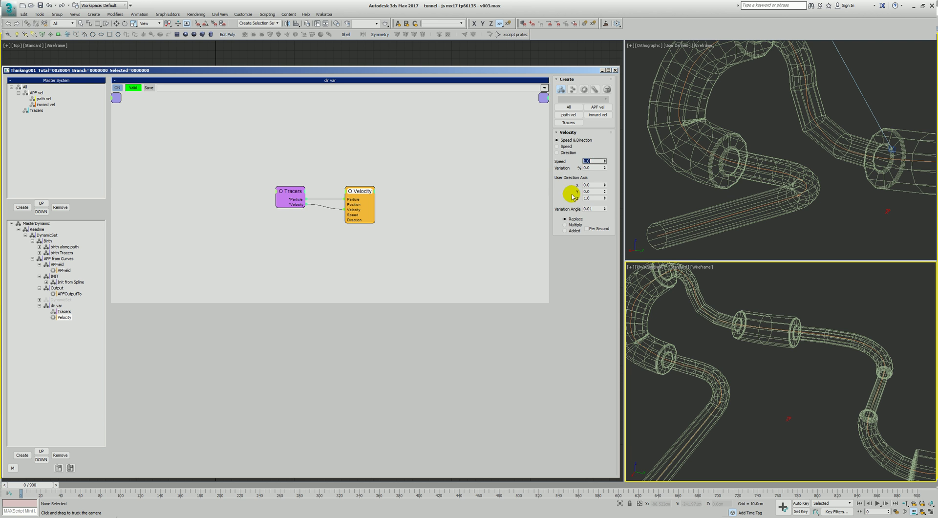
pyautogui.click(592, 208)
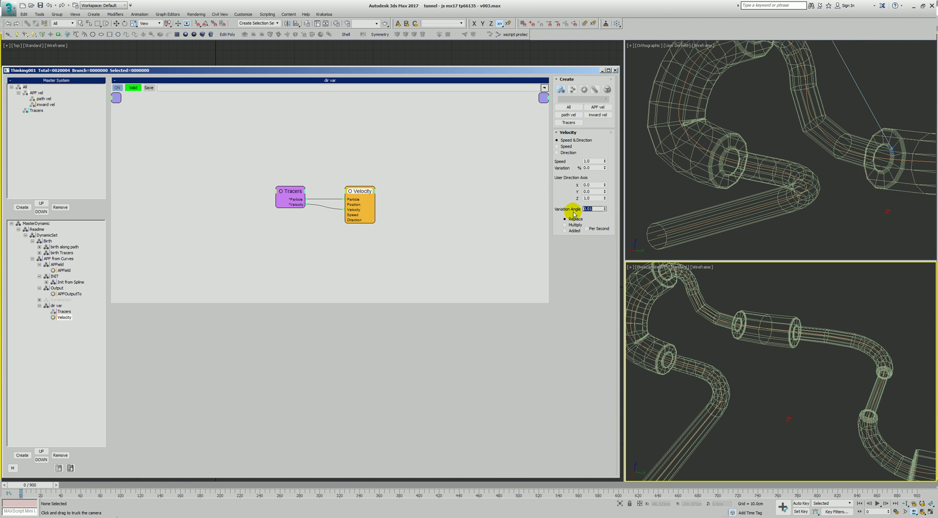
pyautogui.scroll(-5, 782, 364)
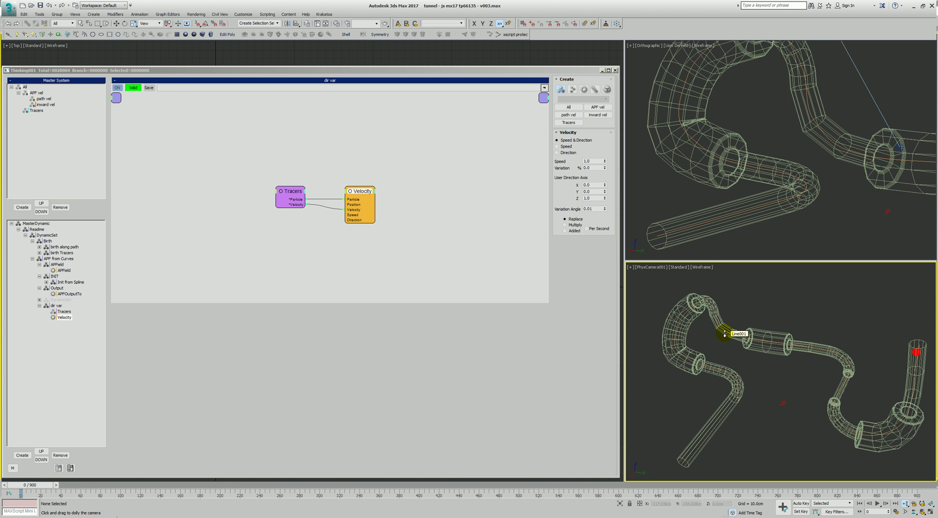
# Turn off Edit on the fly for MasterDynamic and recompute so tracers fill the tunnel at frame 1.
pyautogui.click(44, 223)
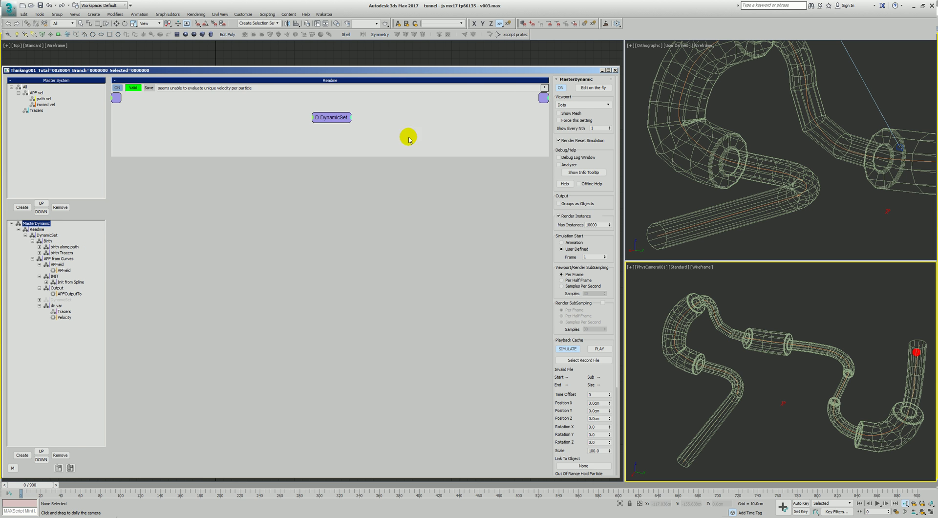
pyautogui.click(586, 89)
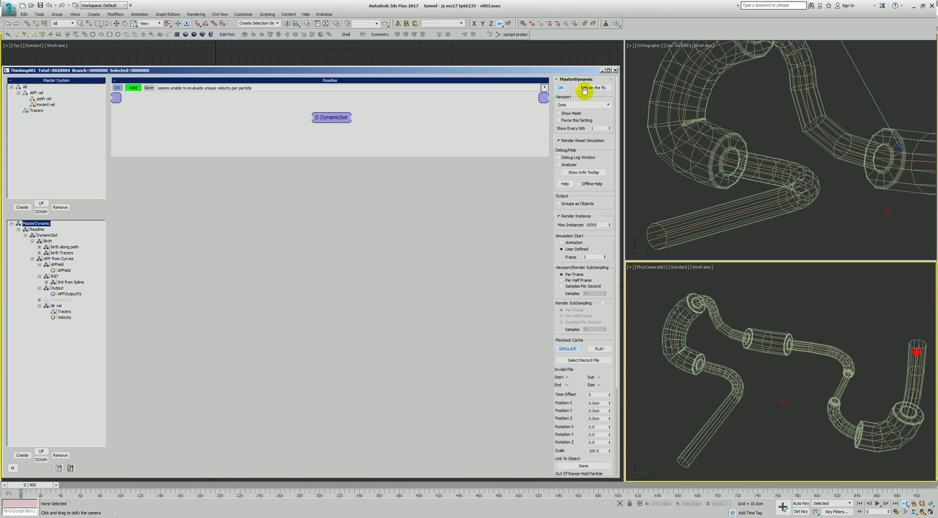
pyautogui.moveTo(660, 277); pyautogui.dragTo(790, 363)
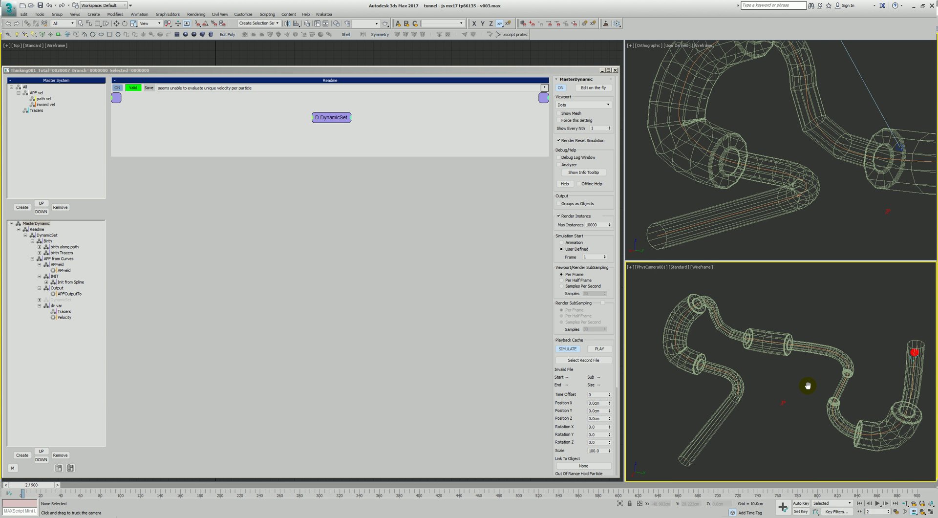
pyautogui.press('.')
pyautogui.press('.')
pyautogui.press('.')
pyautogui.press('Home')
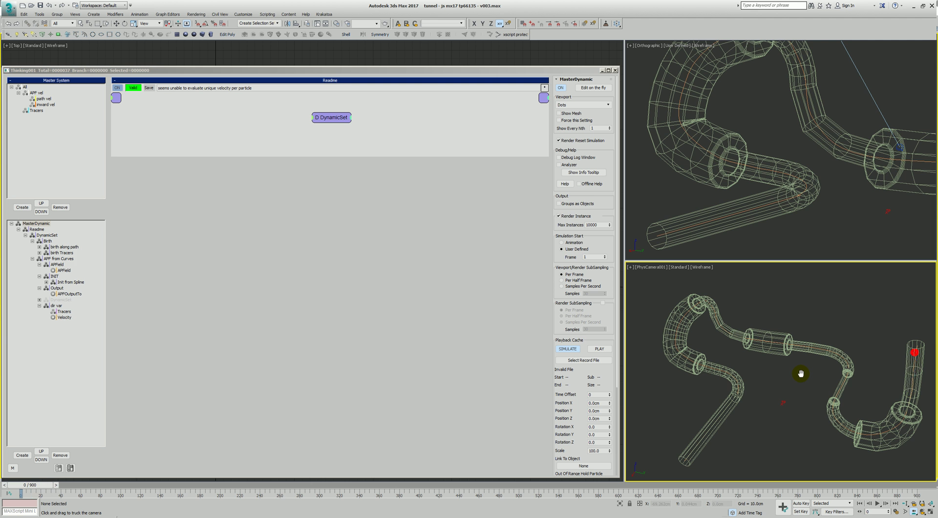
pyautogui.press('.')
pyautogui.moveTo(830, 417); pyautogui.dragTo(815, 406, button='middle')
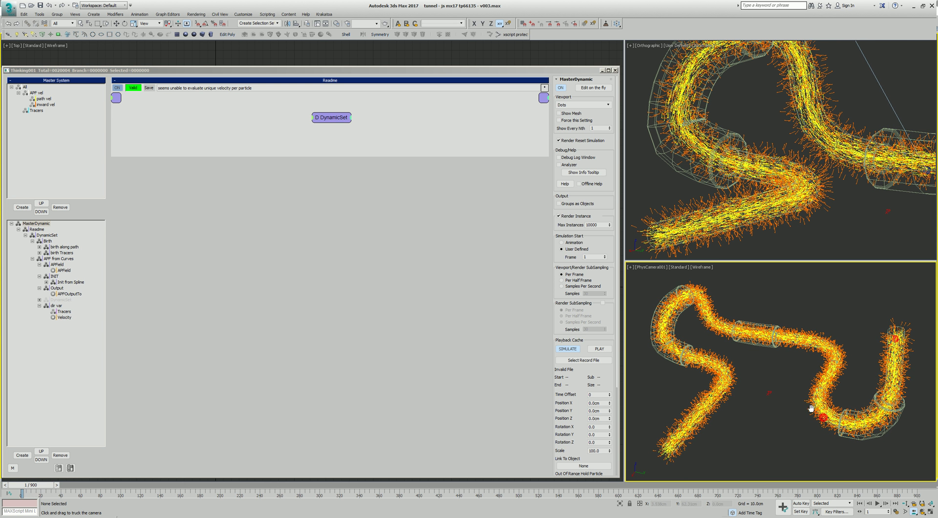
pyautogui.scroll(2, 855, 409)
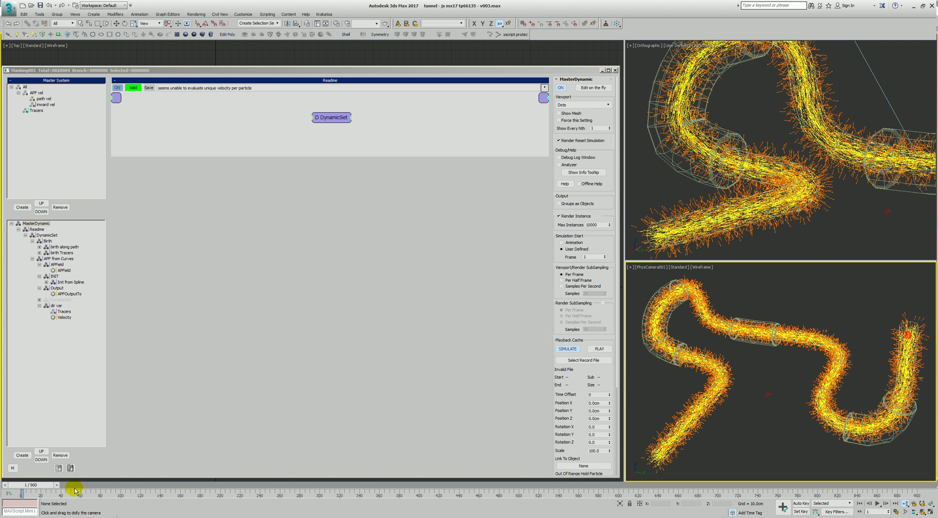
pyautogui.click(37, 223)
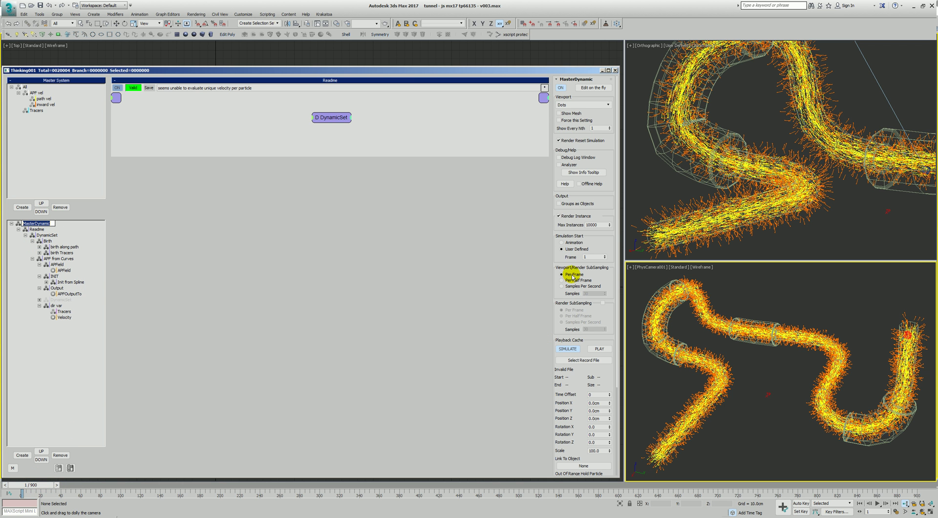
# Advance the simulation to frame 47 and bring the camera toward the pipe's first bend.
pyautogui.press('.')
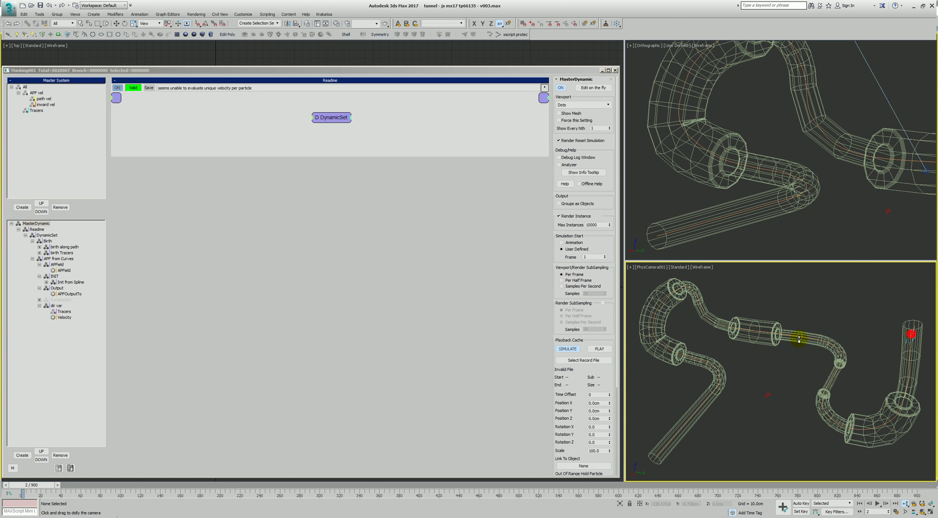
pyautogui.press('.')
pyautogui.press('.')
pyautogui.press('.')
pyautogui.press('.')
pyautogui.press('.')
pyautogui.press('.')
pyautogui.press('.')
pyautogui.press('.')
pyautogui.press('.')
pyautogui.press('.')
pyautogui.press('.')
pyautogui.press('.')
pyautogui.press('.')
pyautogui.press('.')
pyautogui.press('.')
pyautogui.press('.')
pyautogui.press('.')
pyautogui.press('.')
pyautogui.press('.')
pyautogui.press('.')
pyautogui.press('.')
pyautogui.press('.')
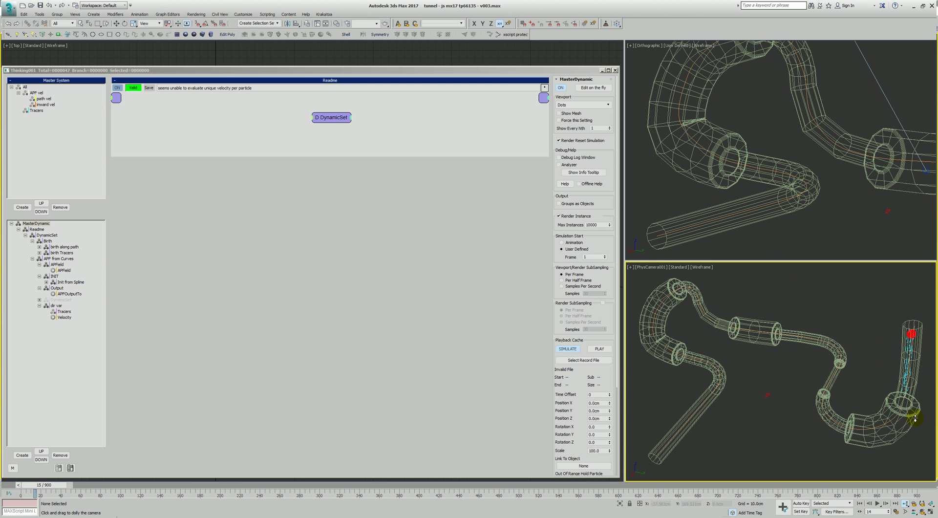
pyautogui.press('.')
pyautogui.press('.')
pyautogui.press('.')
pyautogui.press('.')
pyautogui.press('.')
pyautogui.press('.')
pyautogui.press('.')
pyautogui.press('.')
pyautogui.press('.')
pyautogui.press('.')
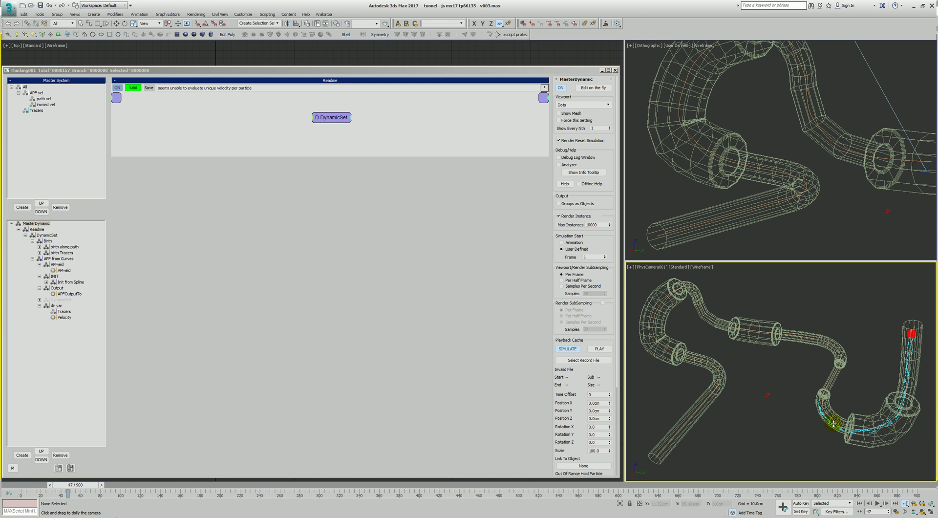
pyautogui.moveTo(823, 386); pyautogui.dragTo(740, 376, button='middle')
pyautogui.keyDown('alt'); pyautogui.moveTo(739, 376); pyautogui.dragTo(789, 340, button='middle'); pyautogui.keyUp('alt')
# Set the dir var Velocity Variation Angle to 0.02.
pyautogui.click(64, 317)
pyautogui.click(593, 208)
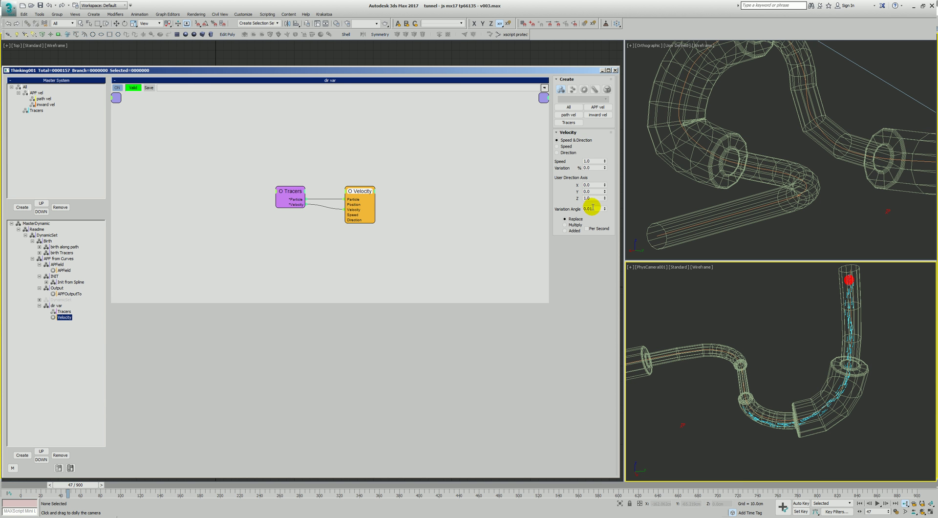
pyautogui.write('2')
pyautogui.press('Return')
pyautogui.press('Return')
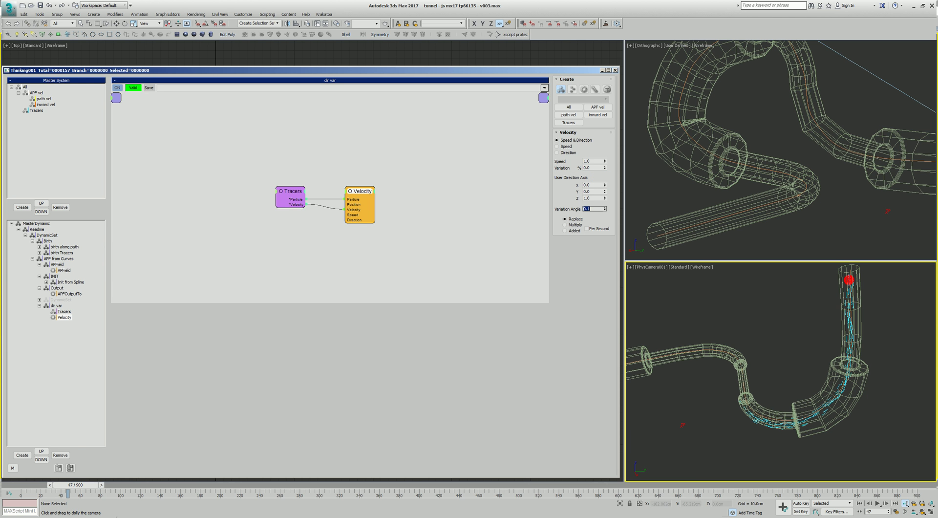
# Play the simulation forward to review the scattered tracers around the tunnel, then rewind to frame 1.
pyautogui.scroll(-3, 782, 345)
pyautogui.moveTo(785, 348)
pyautogui.keyDown('alt'); pyautogui.mouseDown(button='middle')
pyautogui.moveTo(746, 385)
pyautogui.moveTo(779, 342)
pyautogui.mouseUp(button='middle'); pyautogui.keyUp('alt')
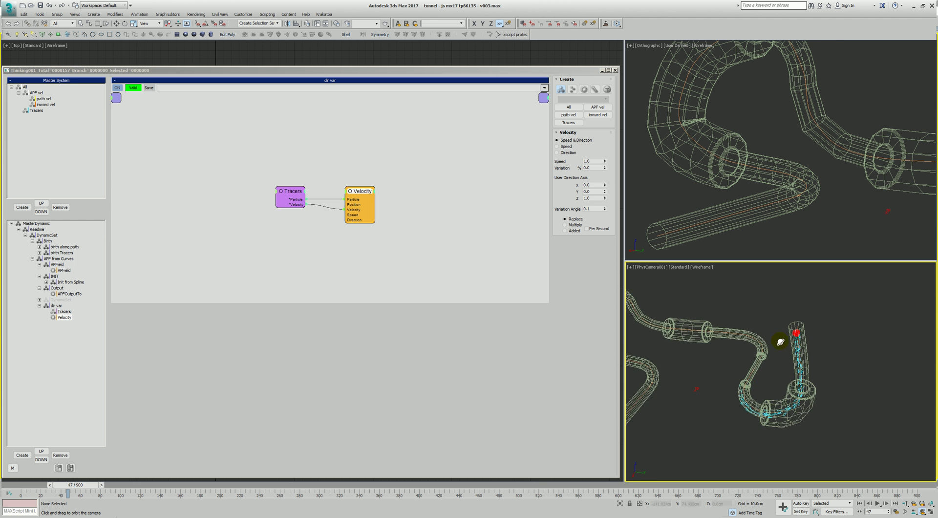
pyautogui.moveTo(703, 341); pyautogui.dragTo(789, 350, button='middle')
pyautogui.scroll(-2, 786, 351)
pyautogui.press('.')
pyautogui.press('.')
pyautogui.press('.')
pyautogui.press('.')
pyautogui.press('.')
pyautogui.press('.')
pyautogui.press('.')
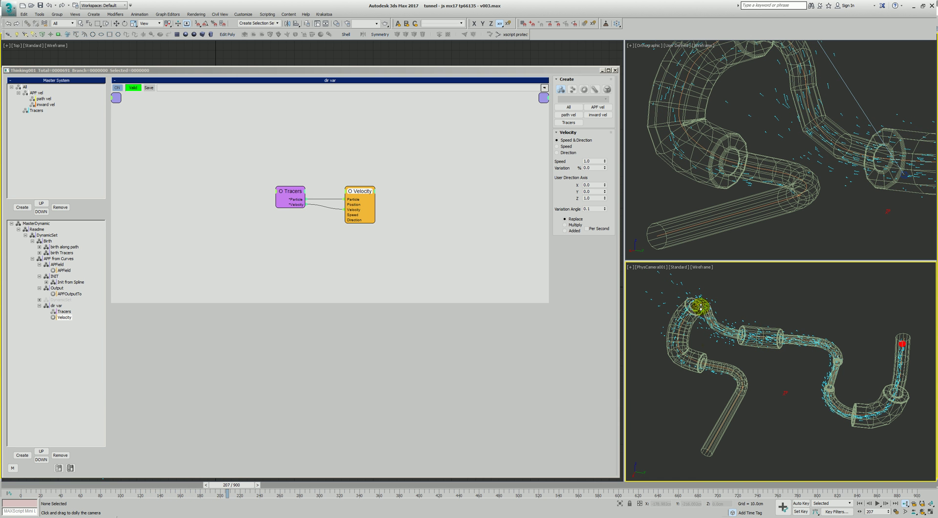
pyautogui.moveTo(723, 355); pyautogui.dragTo(792, 338, button='middle')
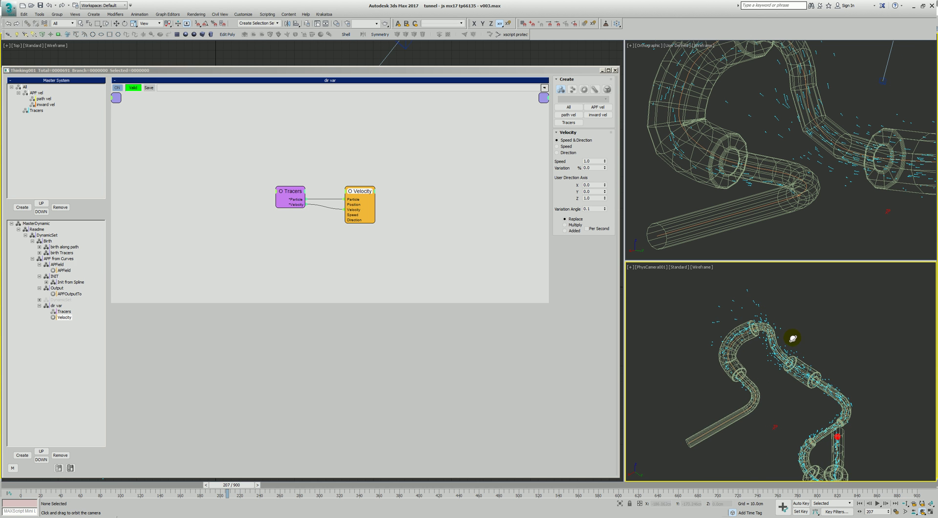
pyautogui.keyDown('alt'); pyautogui.moveTo(750, 291); pyautogui.dragTo(734, 354, button='middle'); pyautogui.keyUp('alt')
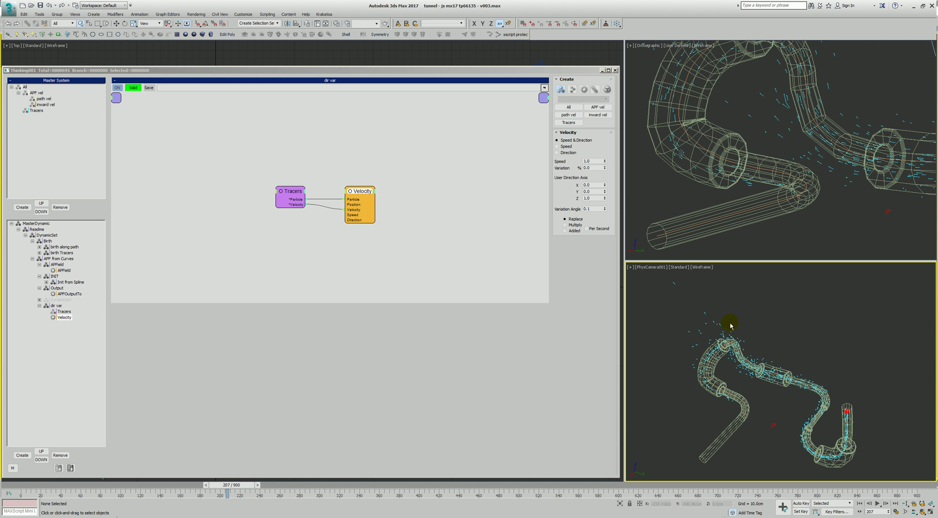
pyautogui.press('Home')
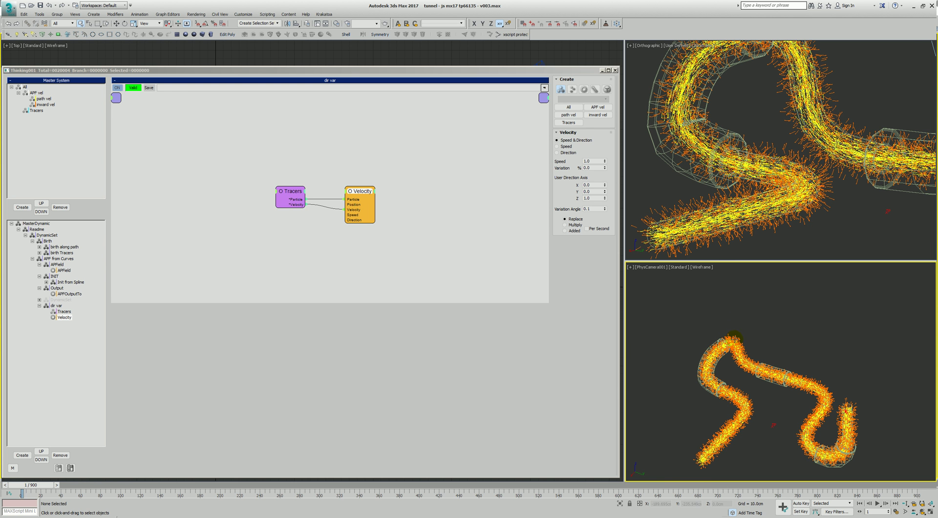
pyautogui.click(731, 347)
pyautogui.scroll(5, 737, 337)
pyautogui.moveTo(737, 335); pyautogui.dragTo(714, 340, button='middle')
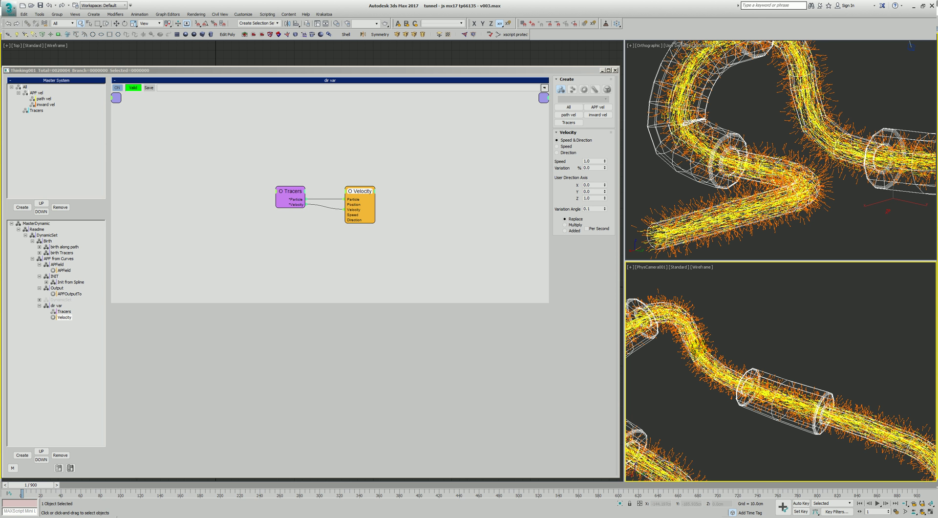
pyautogui.scroll(-6, 679, 346)
pyautogui.moveTo(757, 353)
pyautogui.mouseDown(button='middle')
pyautogui.moveTo(720, 298)
pyautogui.moveTo(743, 308)
pyautogui.moveTo(750, 339)
pyautogui.mouseUp(button='middle')
# Collapse the dir var, Output, INIT and APField groups and view the birth along path graph.
pyautogui.click(358, 285)
pyautogui.click(40, 307)
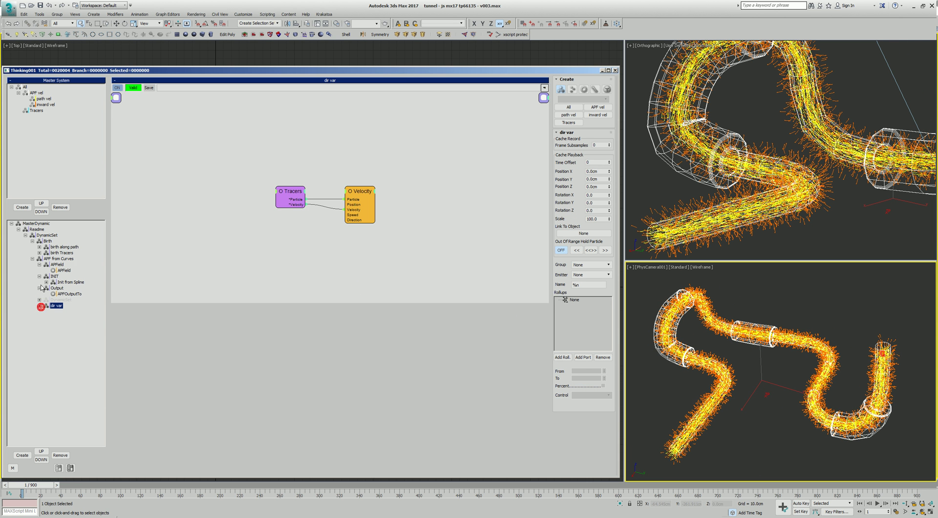
pyautogui.click(39, 288)
pyautogui.click(40, 276)
pyautogui.click(40, 264)
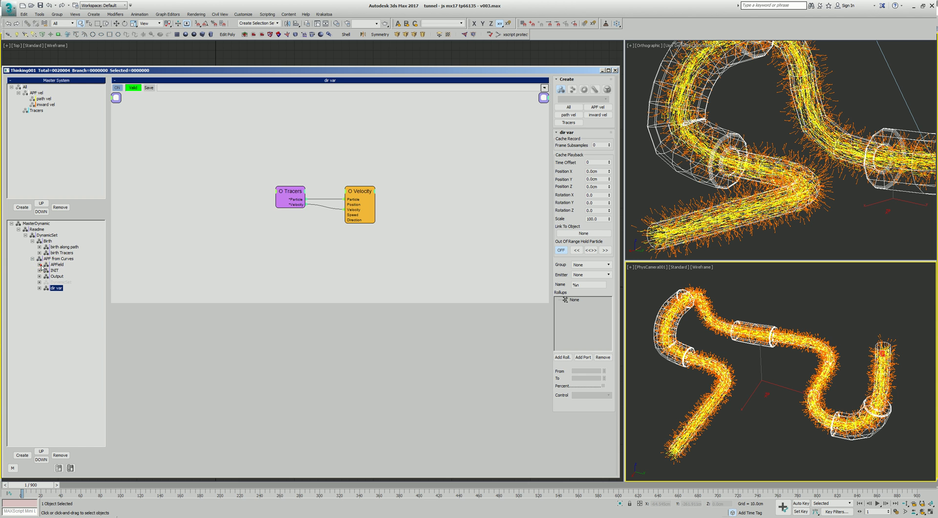
pyautogui.click(50, 253)
pyautogui.click(52, 246)
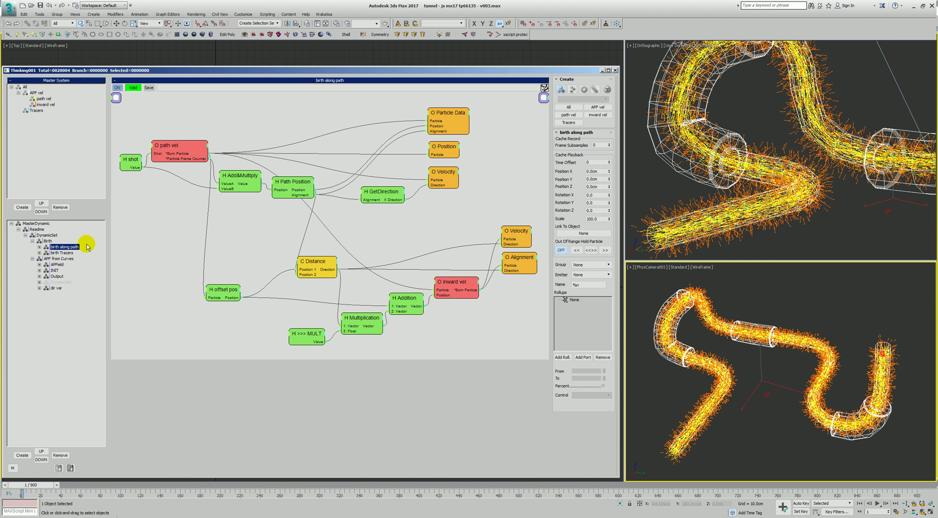
# Expand INIT and open the Init from Spline graph, nudging the GetDirection node left.
pyautogui.click(54, 270)
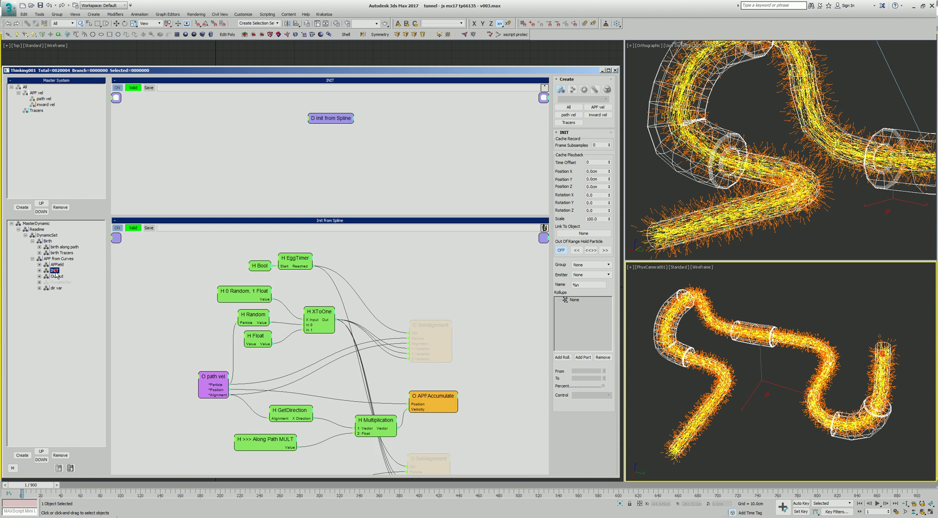
pyautogui.click(40, 270)
pyautogui.click(71, 276)
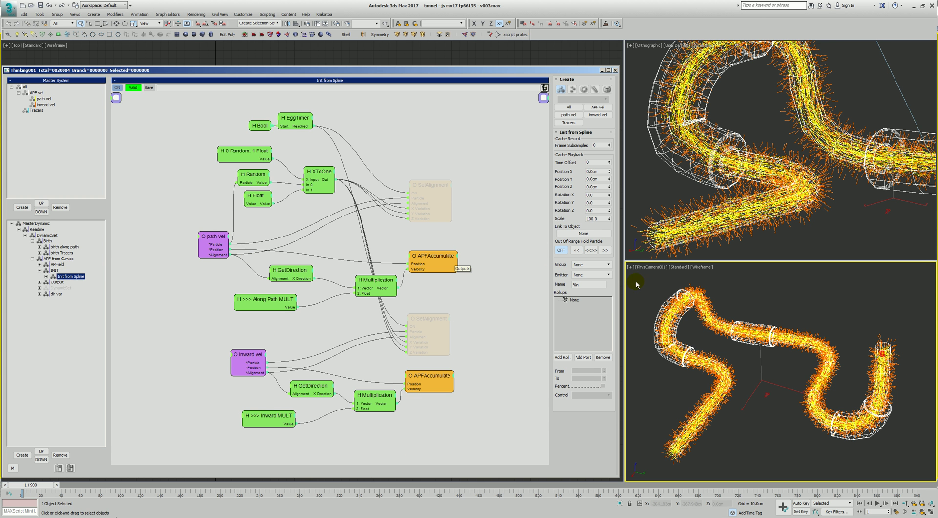
pyautogui.click(781, 370)
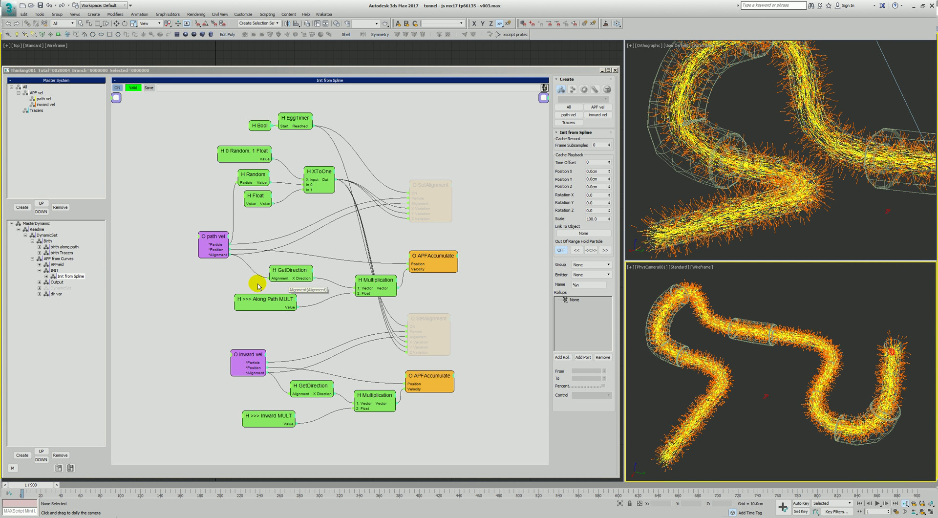
pyautogui.moveTo(291, 271); pyautogui.dragTo(285, 271)
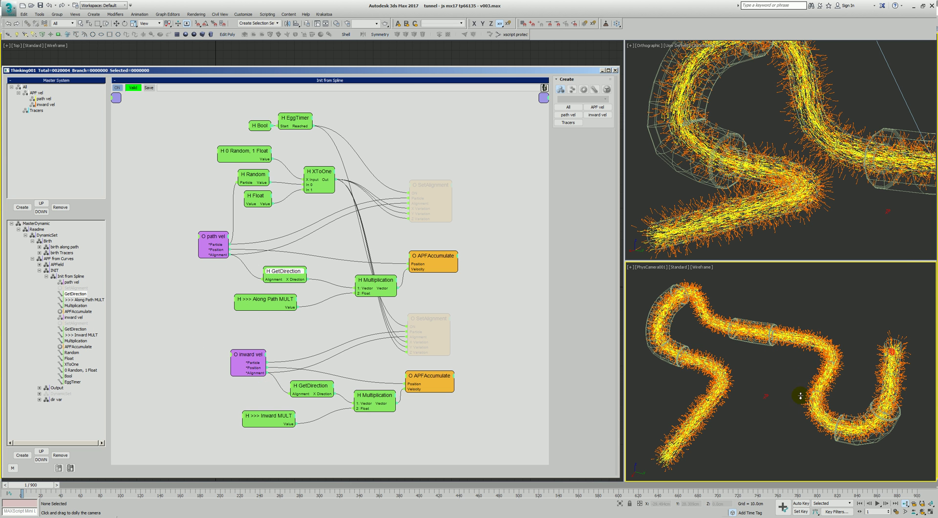
pyautogui.scroll(-2, 783, 386)
pyautogui.moveTo(760, 376)
pyautogui.keyDown('alt'); pyautogui.mouseDown(button='middle')
pyautogui.moveTo(787, 350)
pyautogui.moveTo(770, 364)
pyautogui.mouseUp(button='middle'); pyautogui.keyUp('alt')
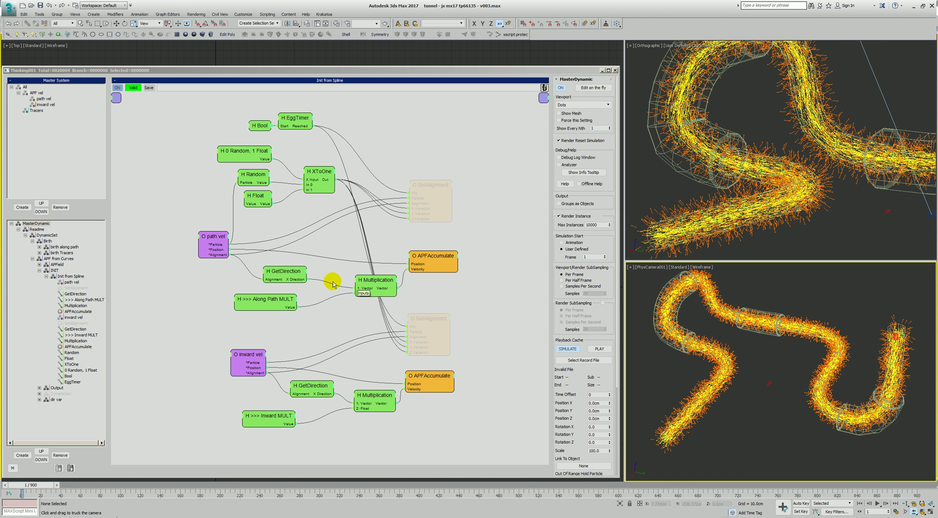
# In the birth along path graph, set the Path Position node's Alignment Path to X.
pyautogui.click(62, 246)
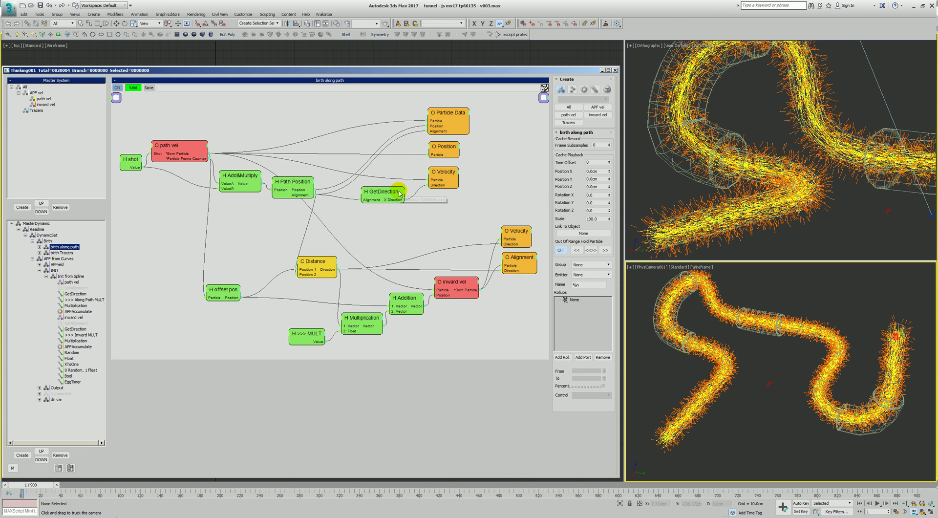
pyautogui.click(292, 183)
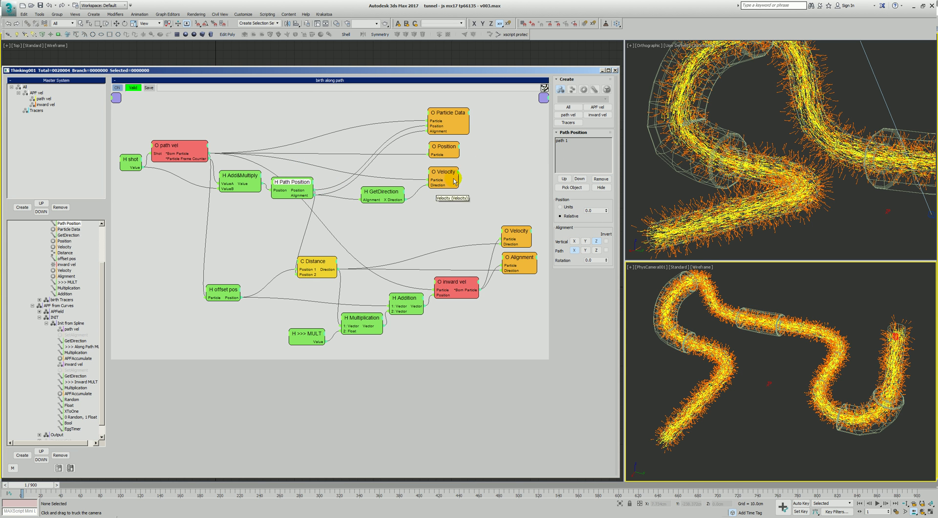
pyautogui.click(496, 237)
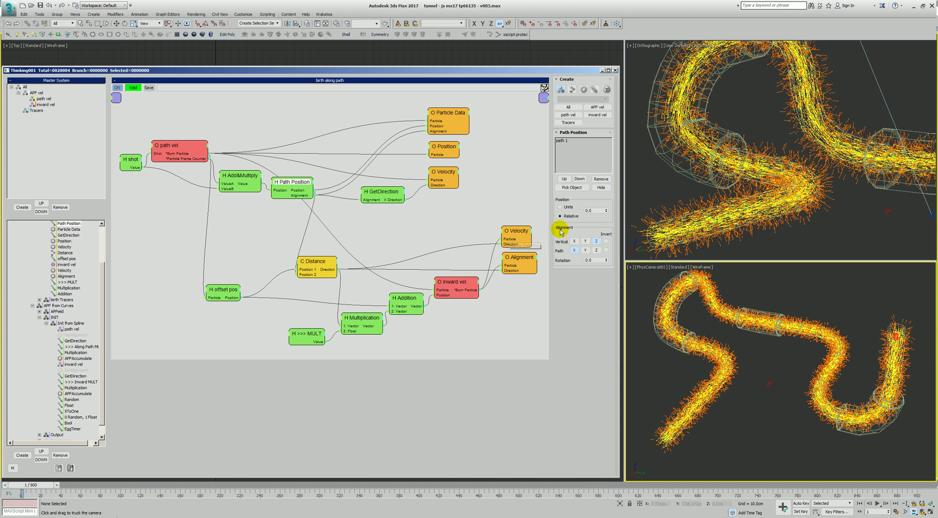
pyautogui.click(574, 251)
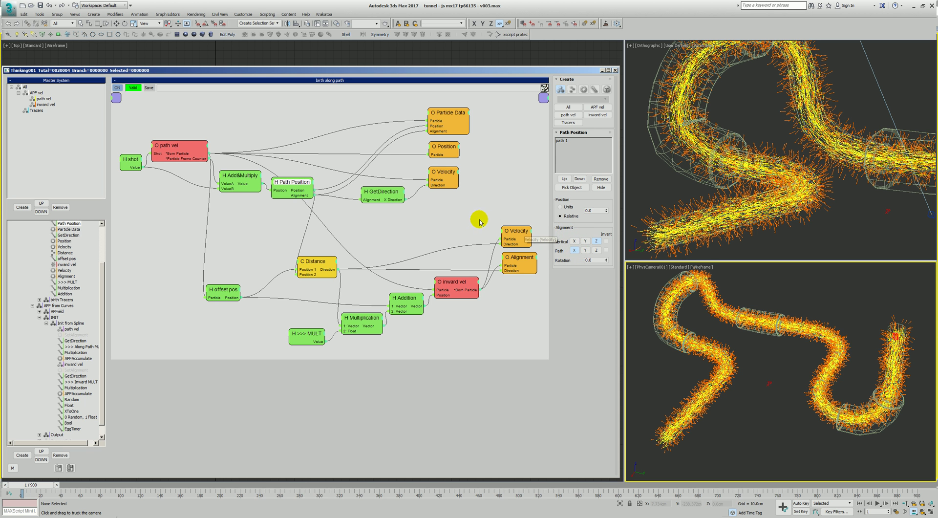
pyautogui.click(446, 125)
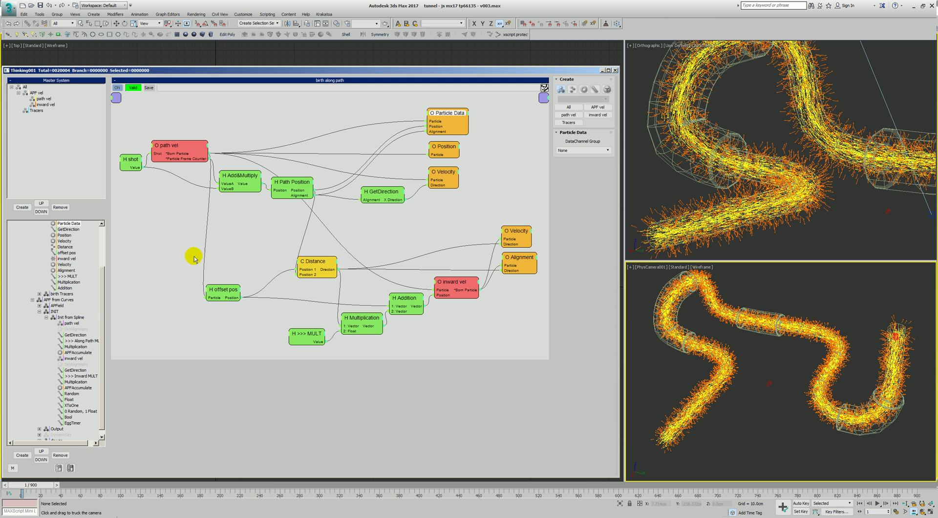
# In the Init from Spline graph, nudge both GetDirection nodes and the inward vel node slightly.
pyautogui.click(64, 319)
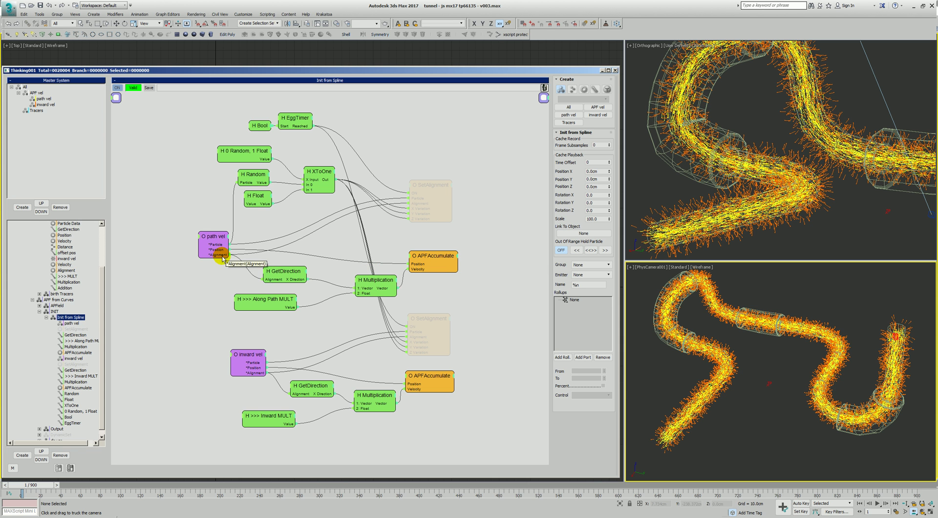
pyautogui.moveTo(301, 282); pyautogui.dragTo(296, 281)
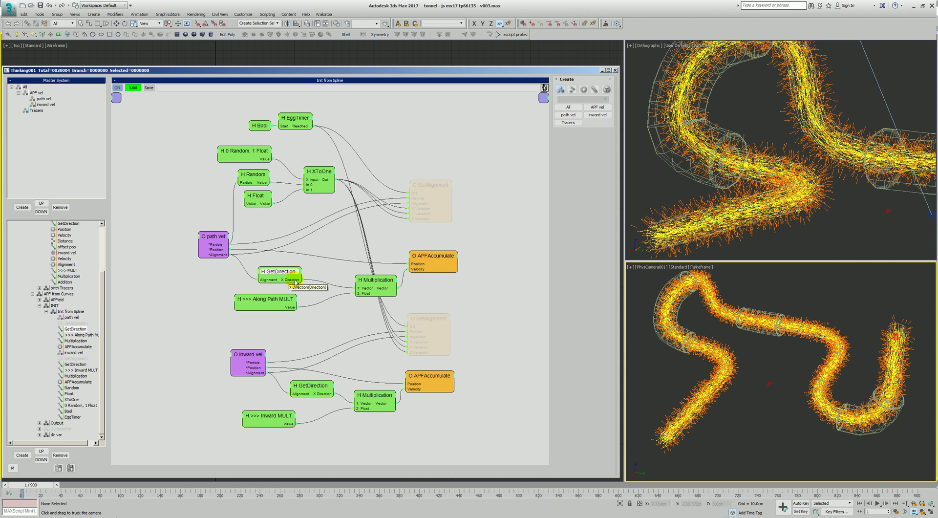
pyautogui.moveTo(315, 385); pyautogui.dragTo(309, 389)
pyautogui.moveTo(247, 357); pyautogui.dragTo(251, 357)
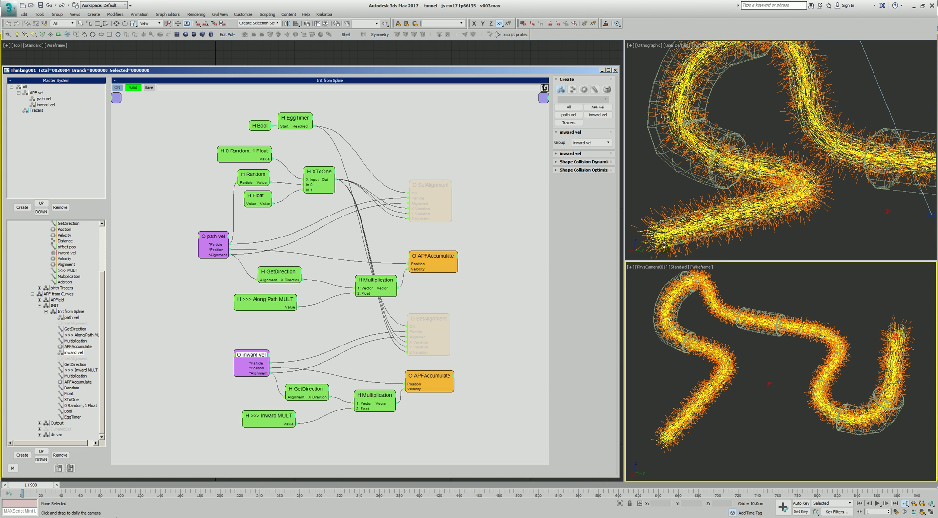
# Reselect Init from Spline in the event tree and dolly the camera out to frame the whole tunnel.
pyautogui.scroll(4, 678, 227)
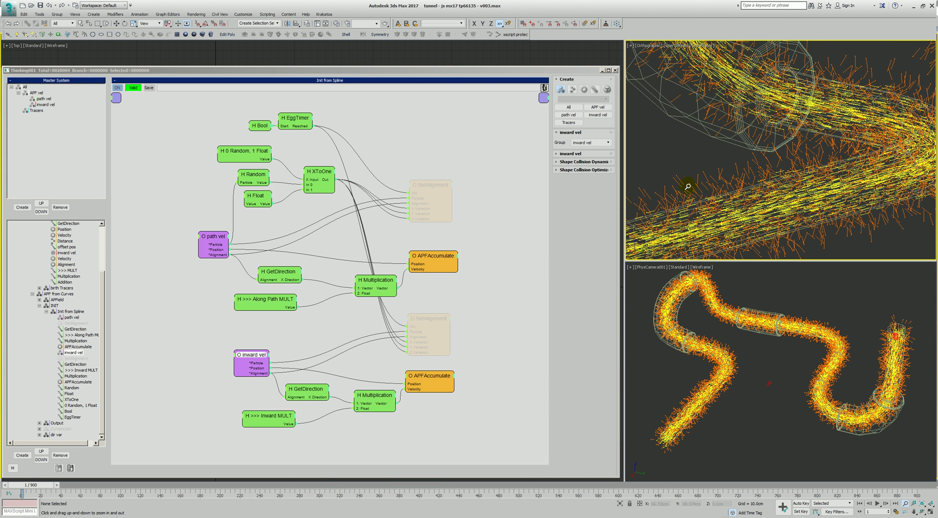
pyautogui.scroll(-7, 677, 199)
pyautogui.scroll(2, 732, 190)
pyautogui.moveTo(732, 189); pyautogui.dragTo(708, 197, button='middle')
pyautogui.scroll(-2, 708, 197)
pyautogui.click(46, 313)
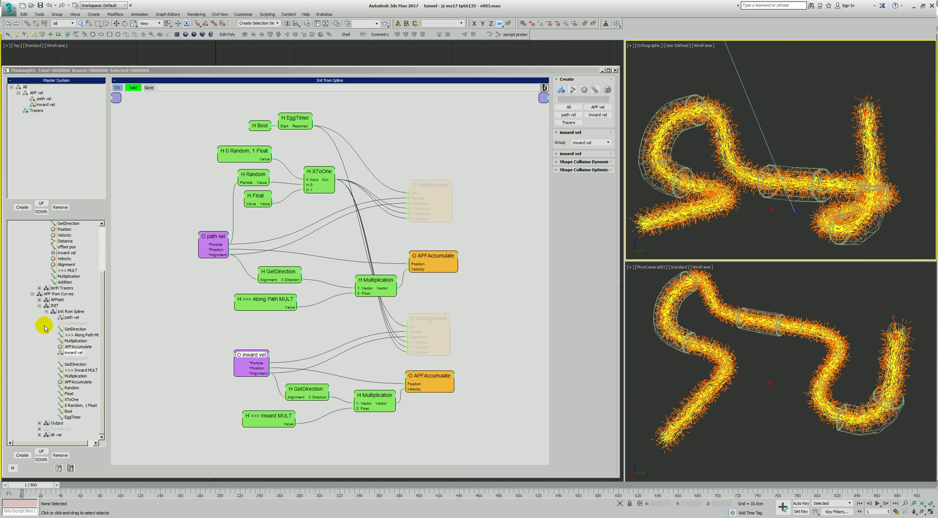
pyautogui.click(46, 313)
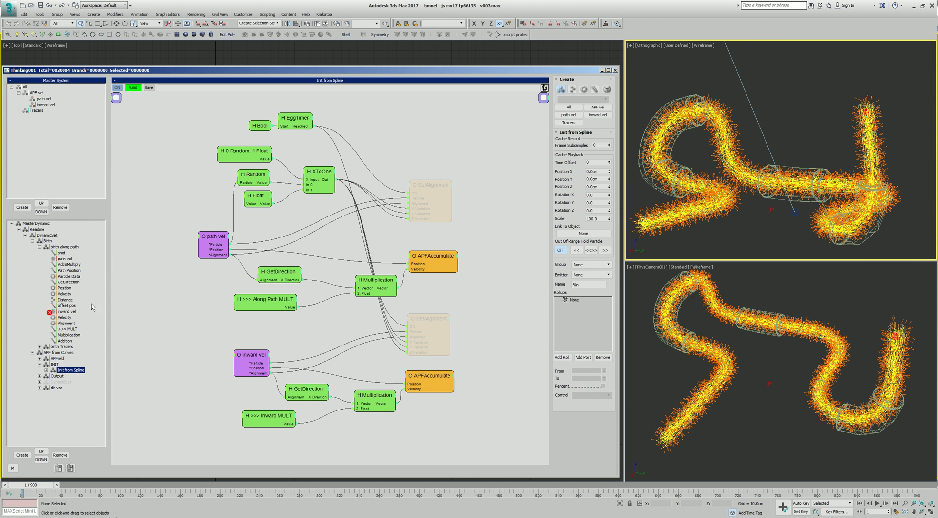
pyautogui.click(39, 247)
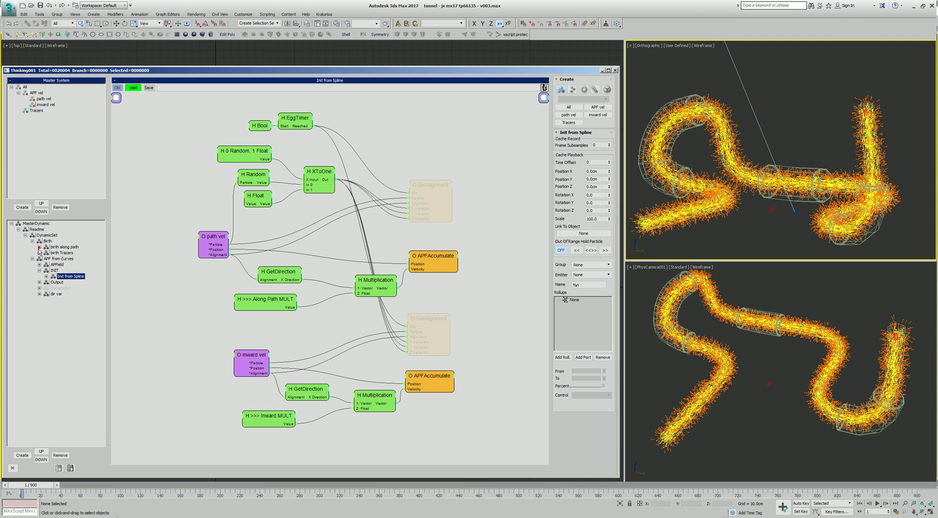
pyautogui.click(803, 274)
pyautogui.keyDown('ctrl'); pyautogui.keyDown('alt'); pyautogui.moveTo(793, 306); pyautogui.dragTo(785, 351, button='middle'); pyautogui.keyUp('alt'); pyautogui.keyUp('ctrl')
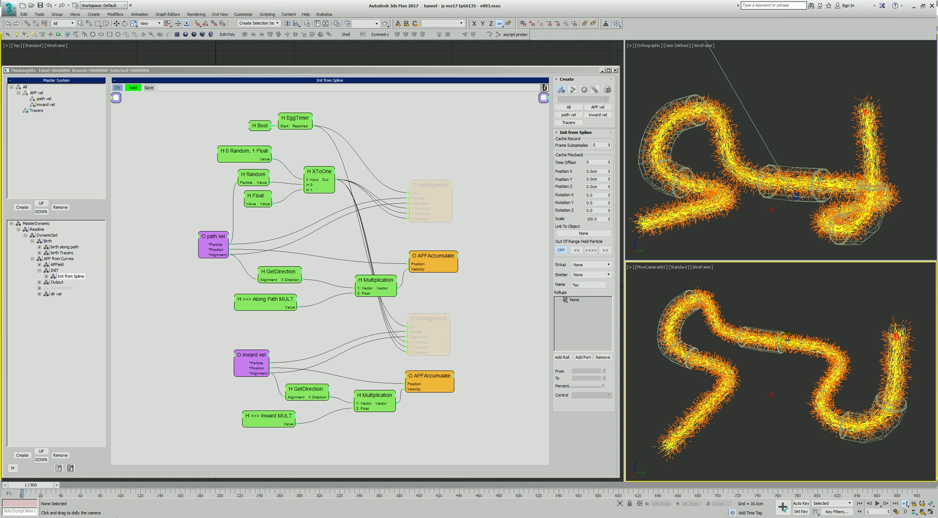